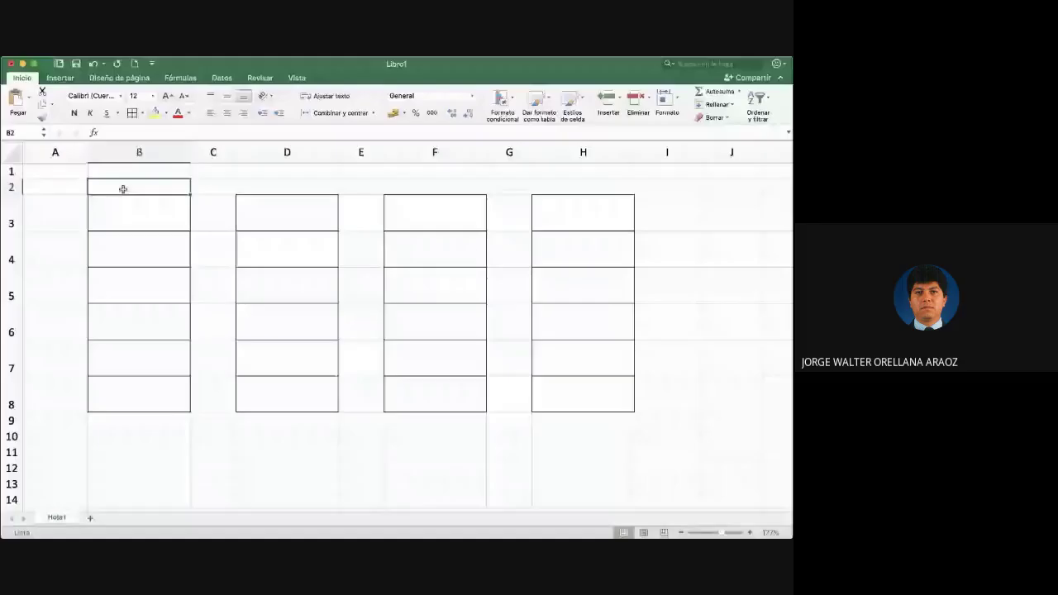
- Label the four bordered columns in B2, D2, F2 and H2 as first fit, next fit, best fit and worst fit
{"action": "type", "text": "first"}
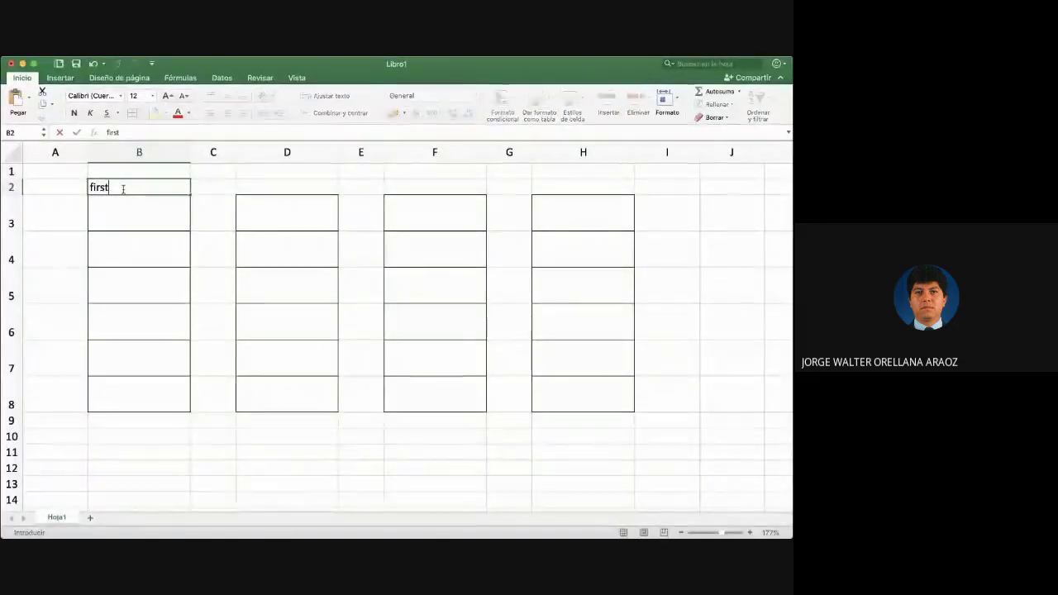
{"action": "type", "text": " fit"}
{"action": "key", "text": "Tab"}
{"action": "key", "text": "Tab"}
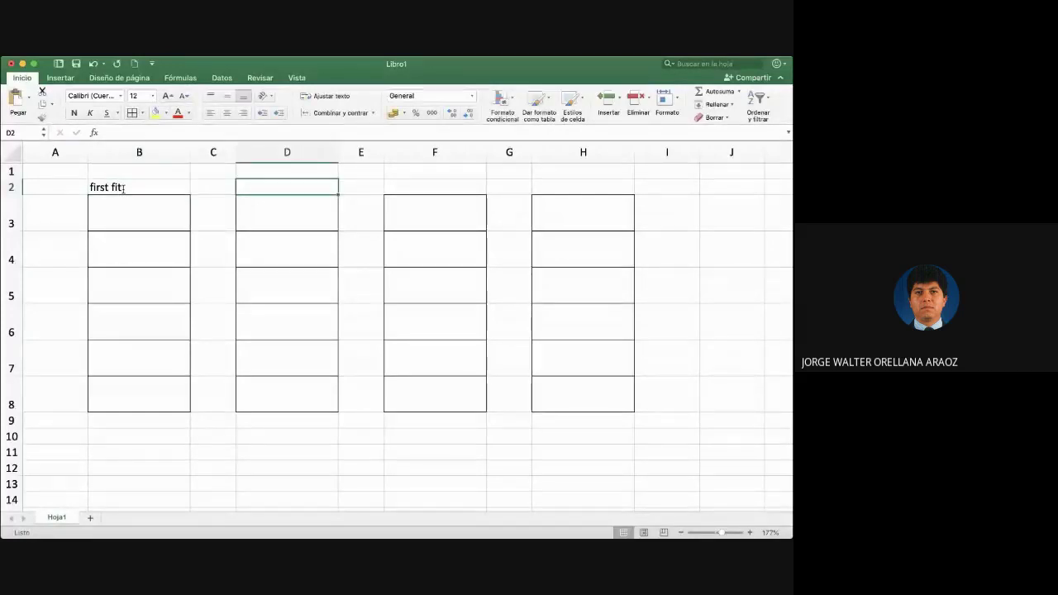
{"action": "type", "text": "next fit"}
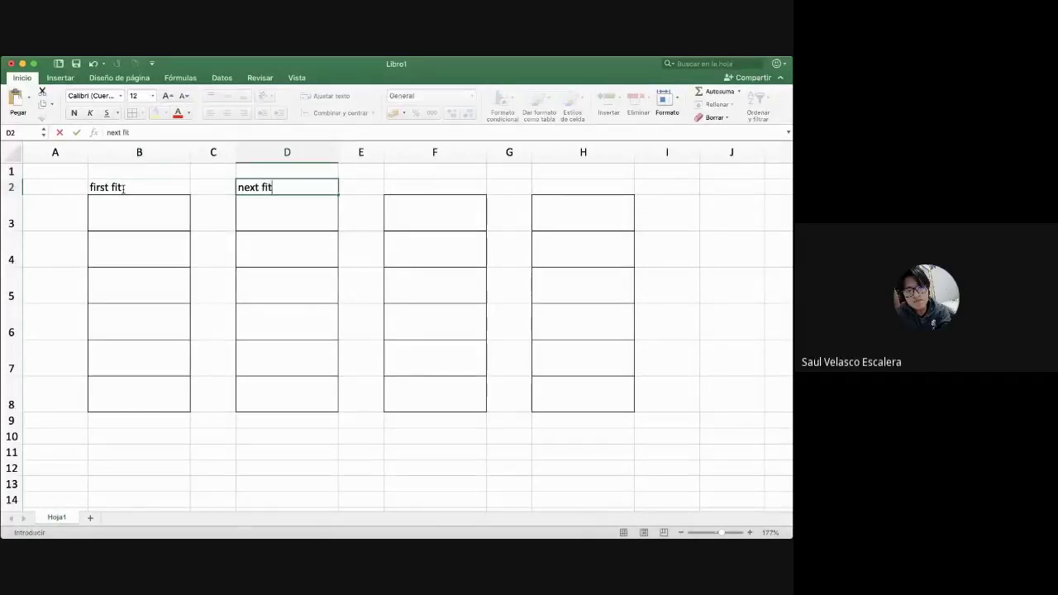
{"action": "key", "text": "Tab"}
{"action": "key", "text": "Tab"}
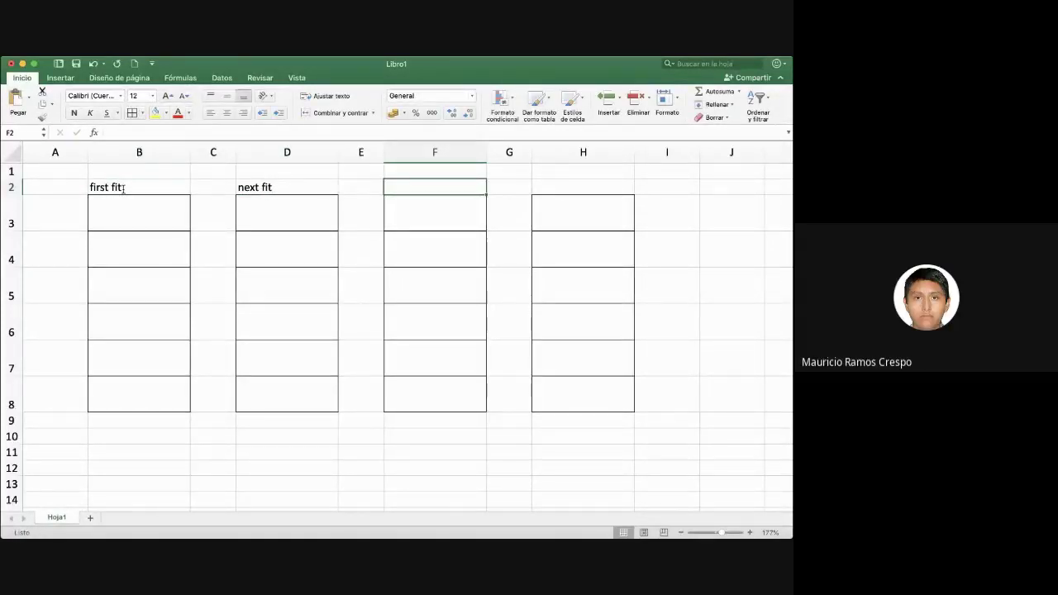
{"action": "type", "text": "best fit"}
{"action": "key", "text": "Tab"}
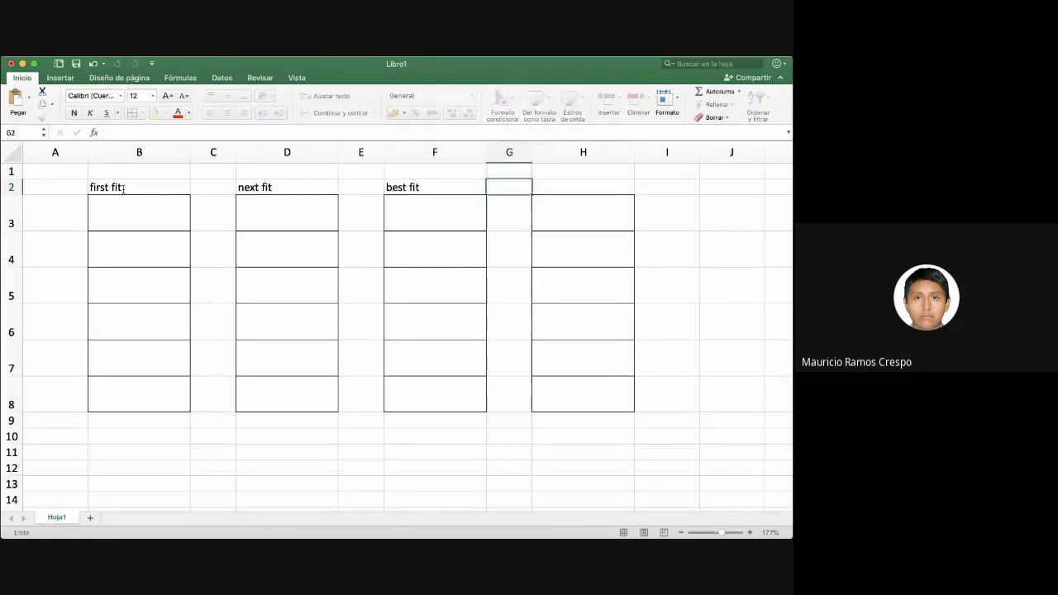
{"action": "key", "text": "Tab"}
{"action": "type", "text": "worst "}
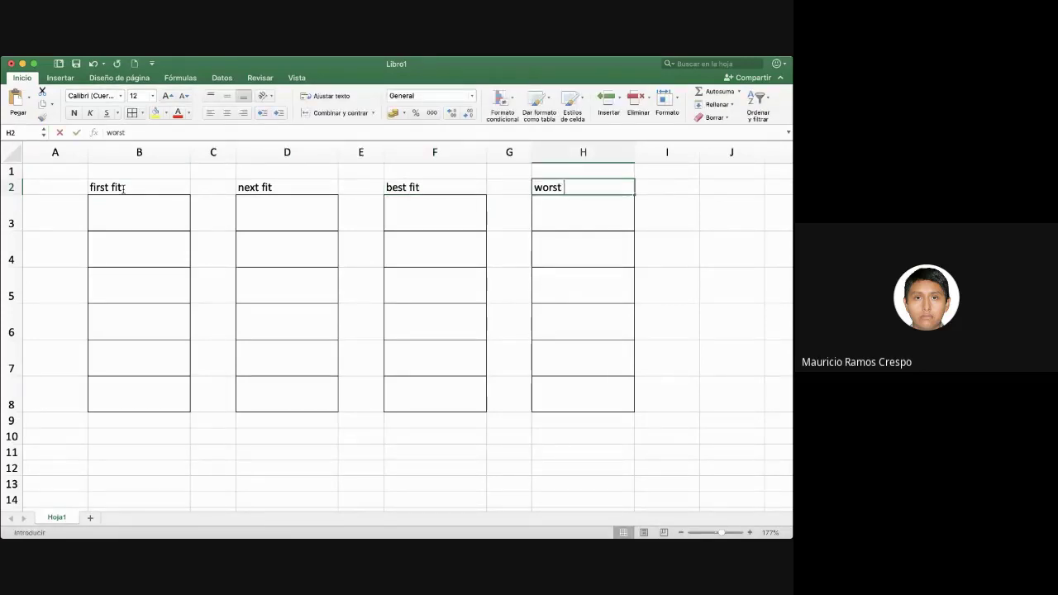
{"action": "type", "text": "fit"}
- Enter 100 in A3 and 800 in A4, beside the first fit column
{"action": "key", "text": "Left"}
{"action": "key", "text": "Left"}
{"action": "key", "text": "Left"}
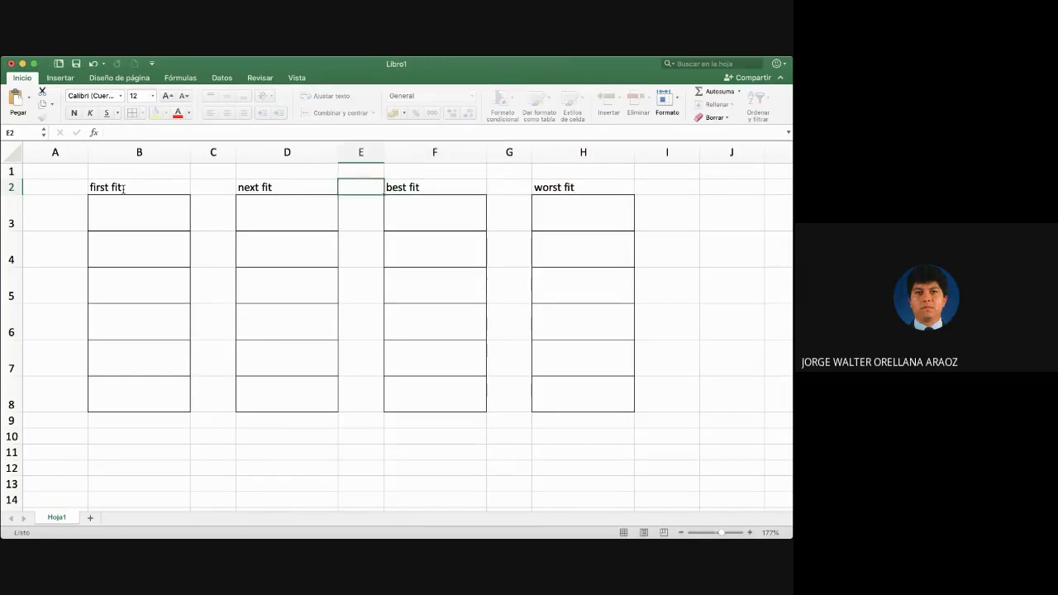
{"action": "key", "text": "Left"}
{"action": "key", "text": "Left"}
{"action": "key", "text": "Left"}
{"action": "key", "text": "Left"}
{"action": "key", "text": "Down"}
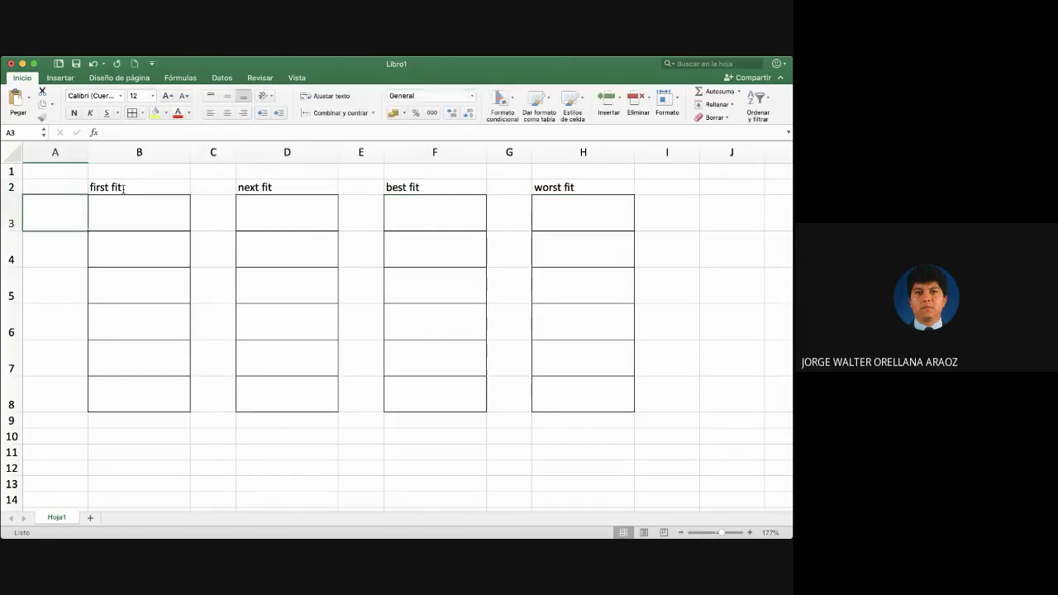
{"action": "type", "text": "100"}
{"action": "key", "text": "Return"}
{"action": "key", "text": "Down"}
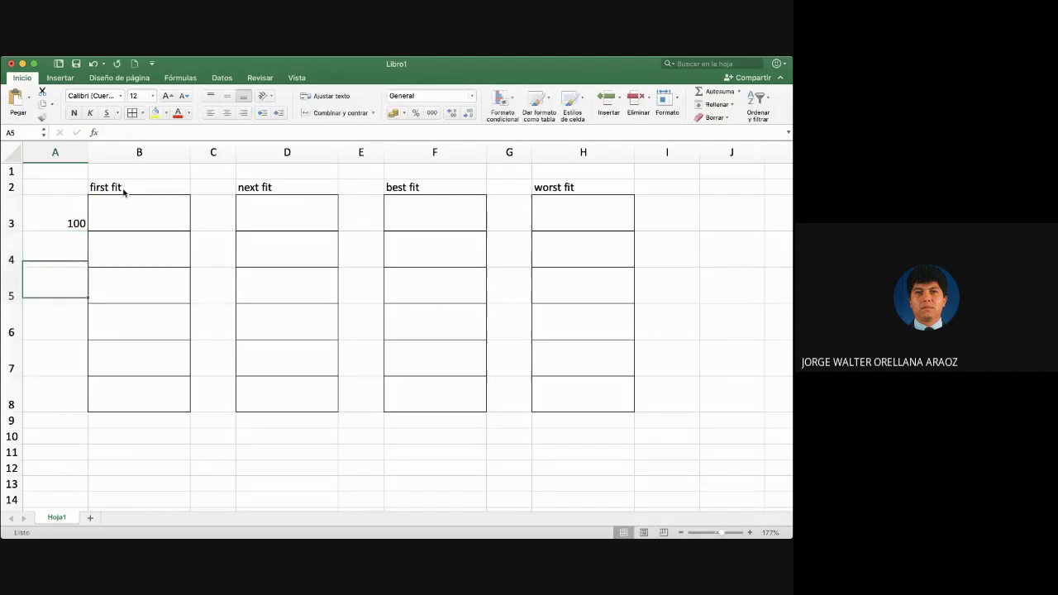
{"action": "key", "text": "Up"}
{"action": "type", "text": "800"}
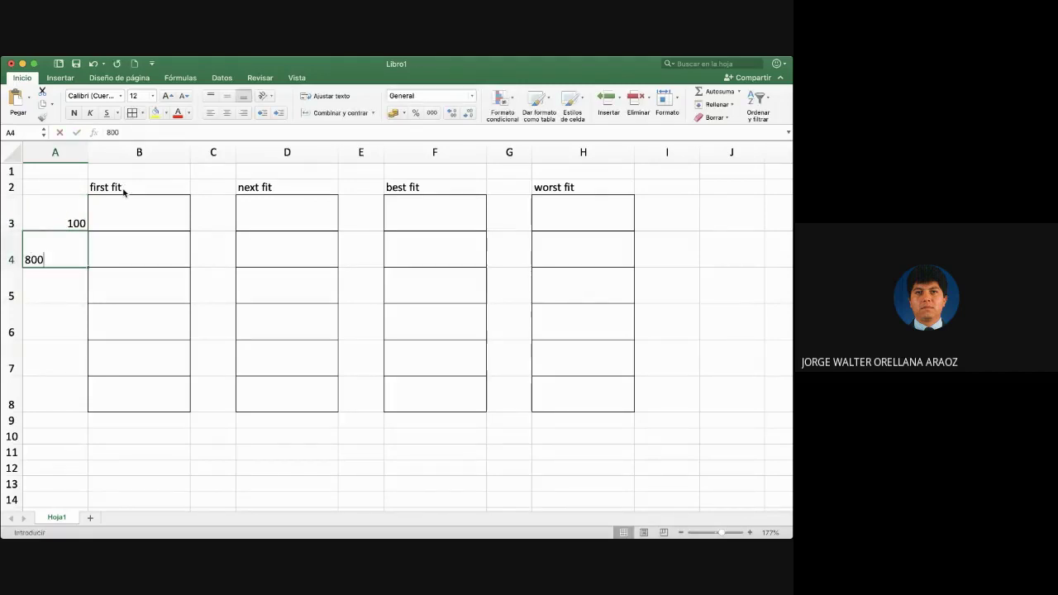
{"action": "key", "text": "Return"}
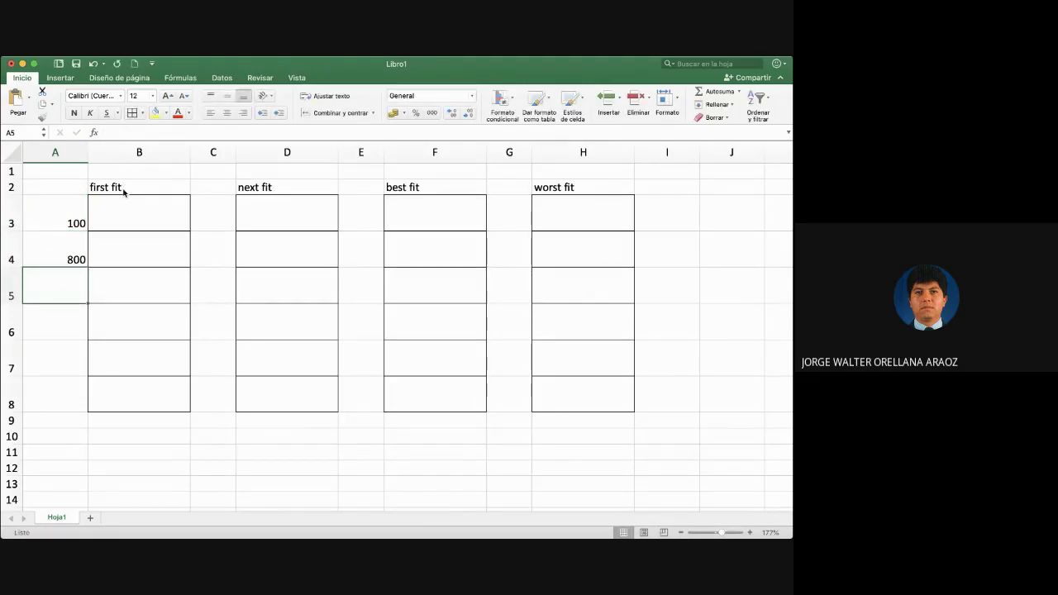
- Enter the sizes 200, 1200, 300 and 1000 in cells A5 to A8
{"action": "type", "text": "200"}
{"action": "key", "text": "Return"}
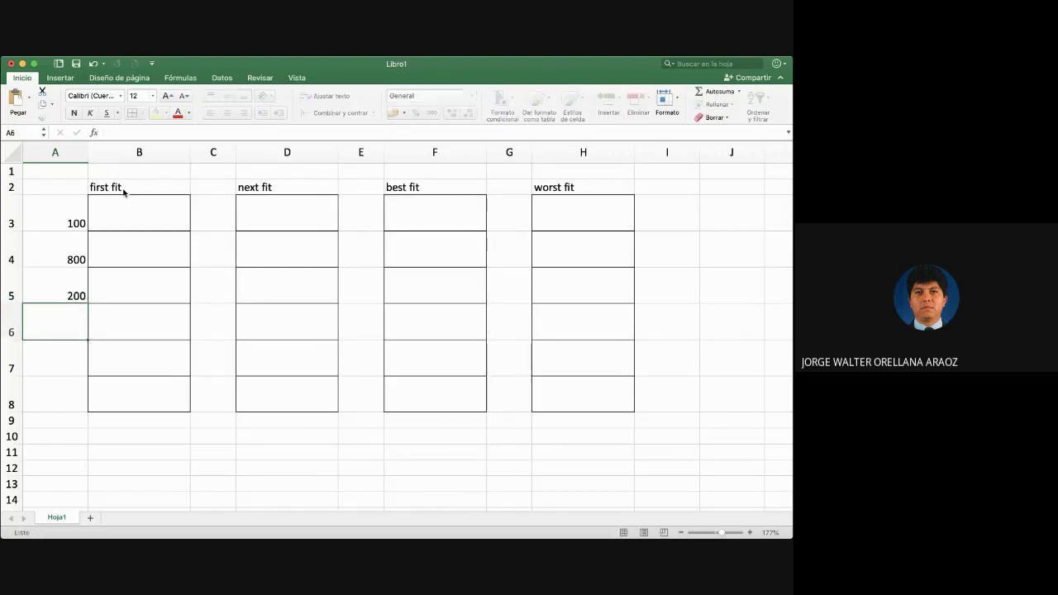
{"action": "type", "text": "1200"}
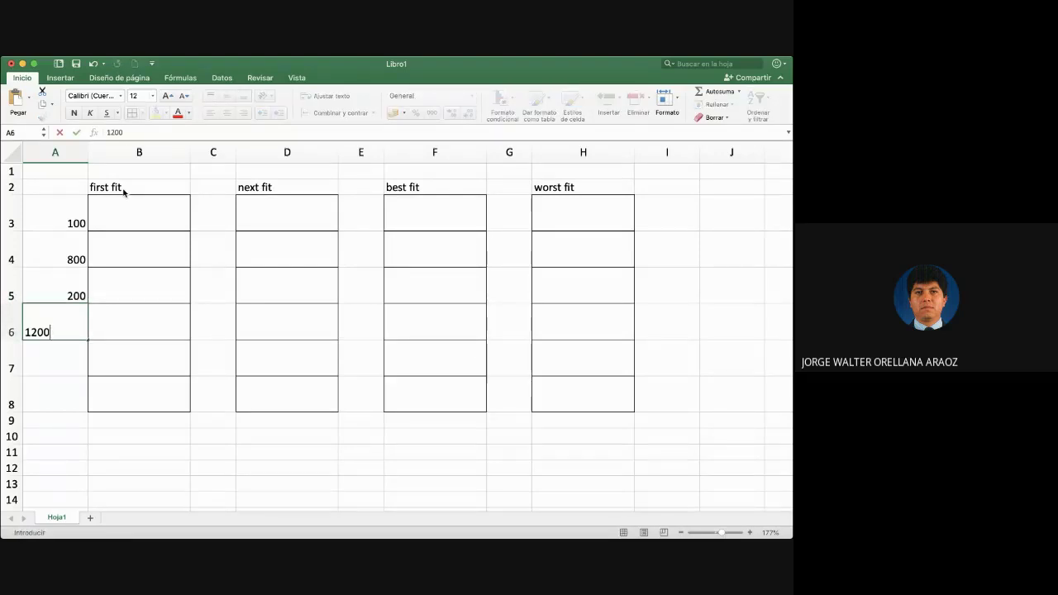
{"action": "key", "text": "Return"}
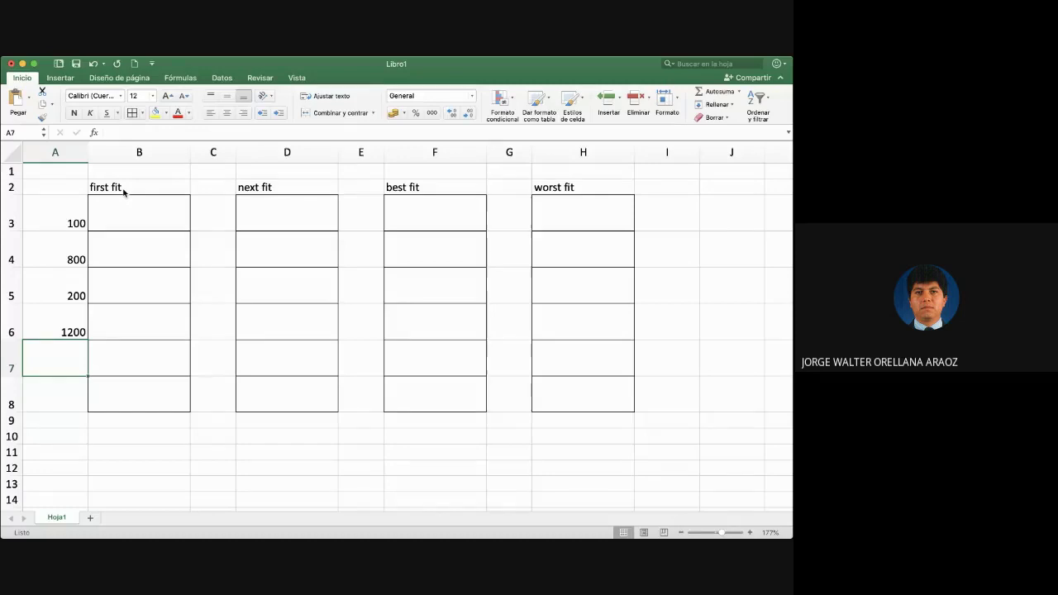
{"action": "type", "text": "300"}
{"action": "key", "text": "Return"}
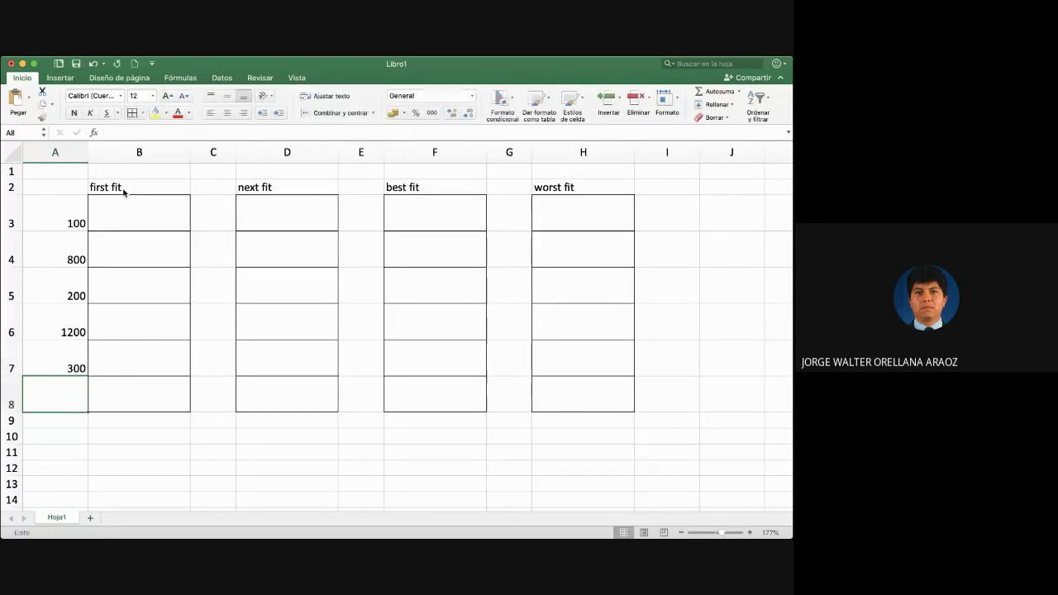
{"action": "type", "text": "1000"}
- Enter 500, 300 and 800 in cells A1 to C1 above the column labels
{"action": "key", "text": "Up"}
{"action": "key", "text": "Up"}
{"action": "key", "text": "Up"}
{"action": "key", "text": "Up"}
{"action": "key", "text": "Up"}
{"action": "key", "text": "Up"}
{"action": "key", "text": "Up"}
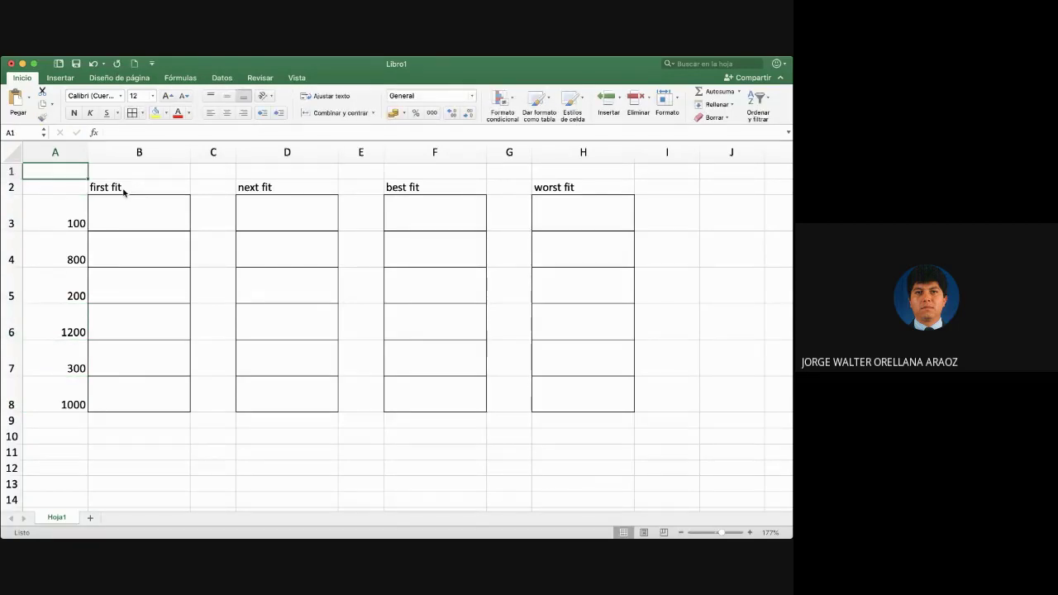
{"action": "type", "text": "500"}
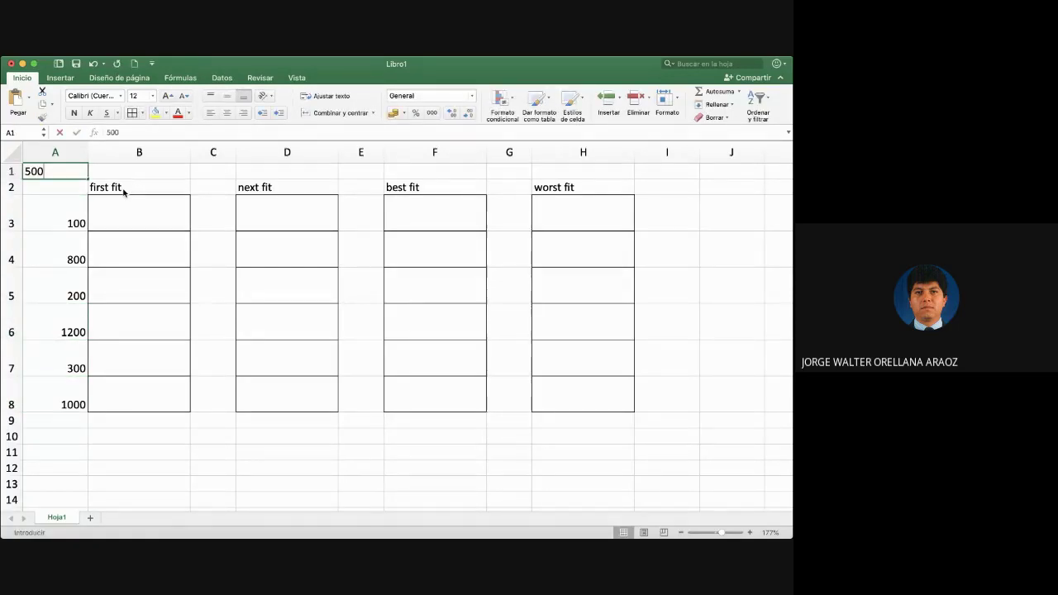
{"action": "key", "text": "Tab"}
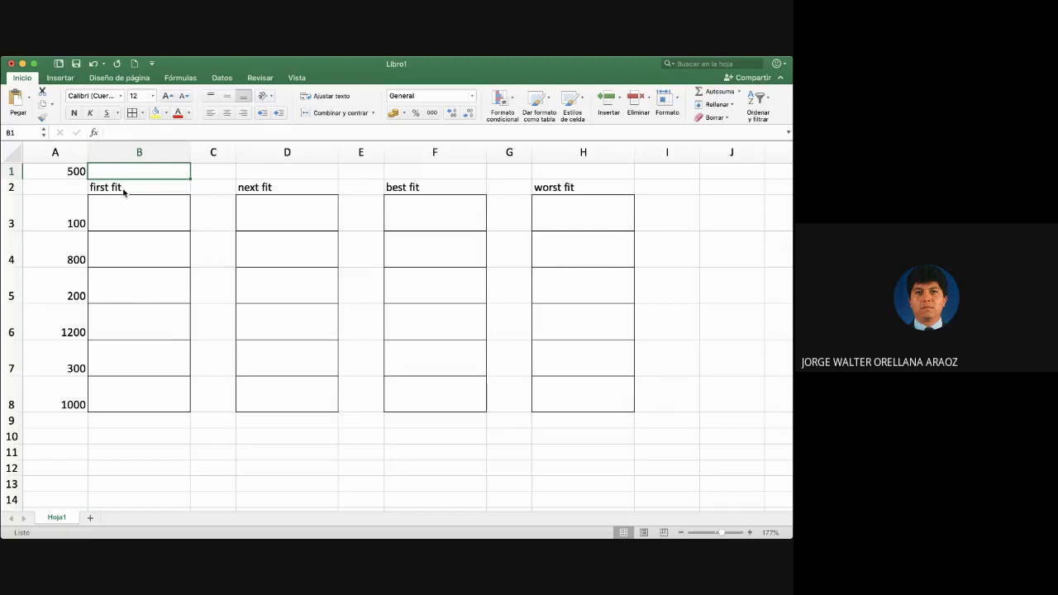
{"action": "type", "text": "300"}
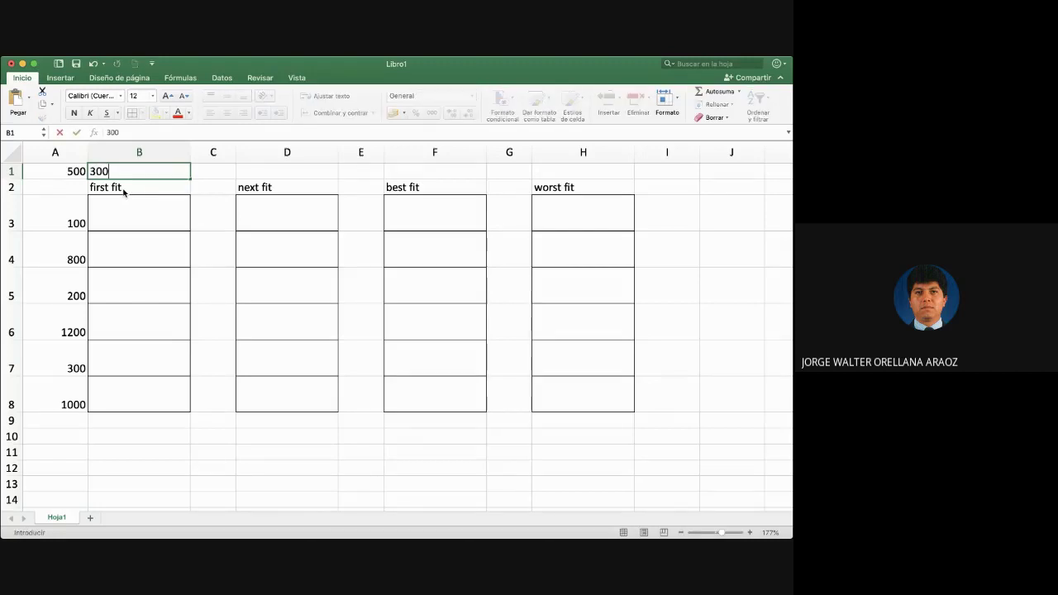
{"action": "key", "text": "Tab"}
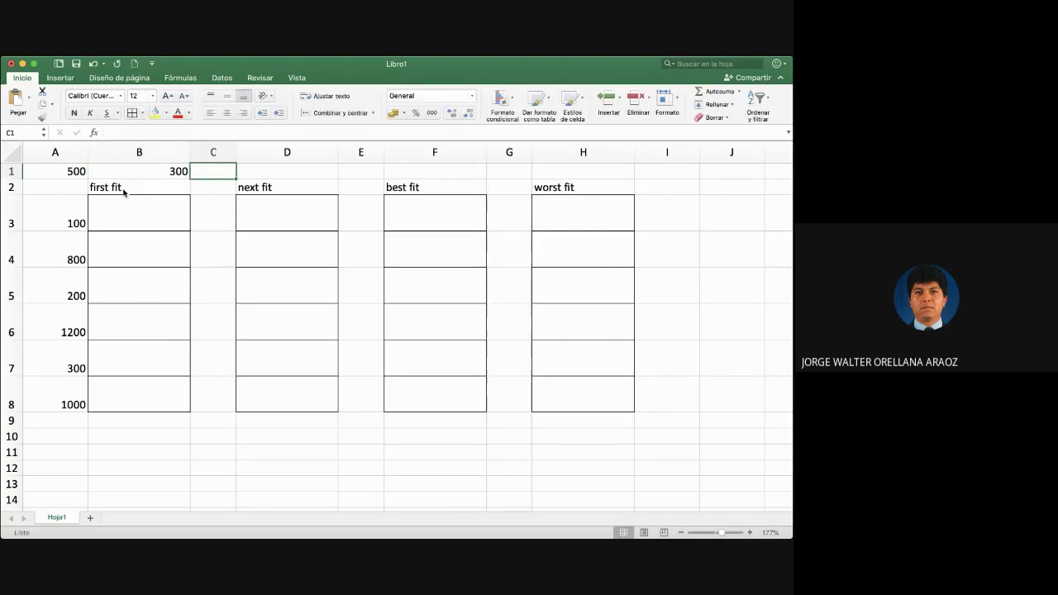
{"action": "type", "text": "800"}
{"action": "key", "text": "Tab"}
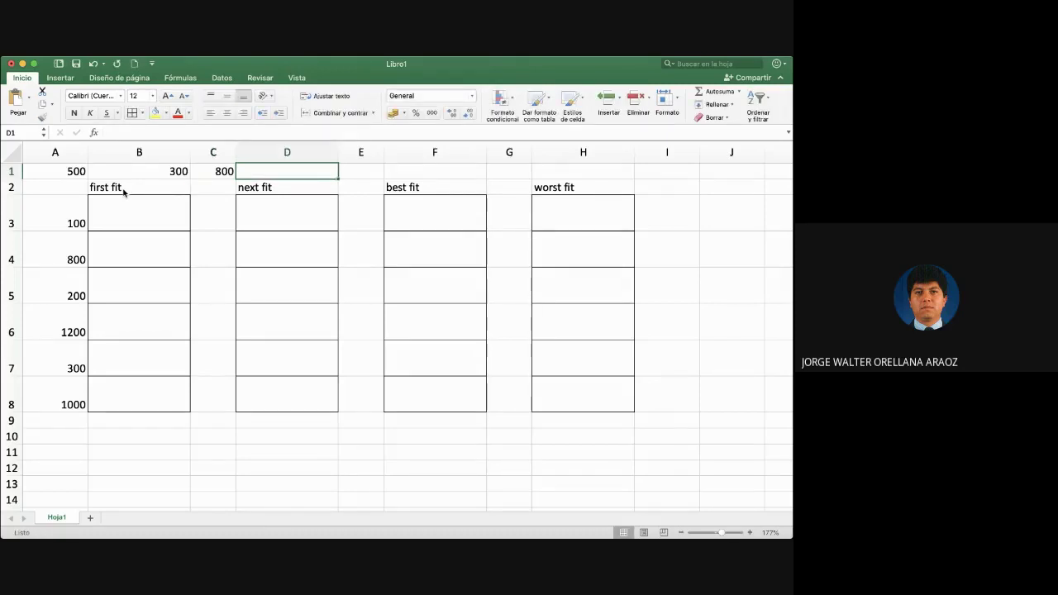
- Enter 1000, 200 and 100 in cells D1 to F1 to complete the row of values
{"action": "type", "text": "1100"}
{"action": "key", "text": "BackSpace"}
{"action": "key", "text": "BackSpace"}
{"action": "key", "text": "BackSpace"}
{"action": "type", "text": "000"}
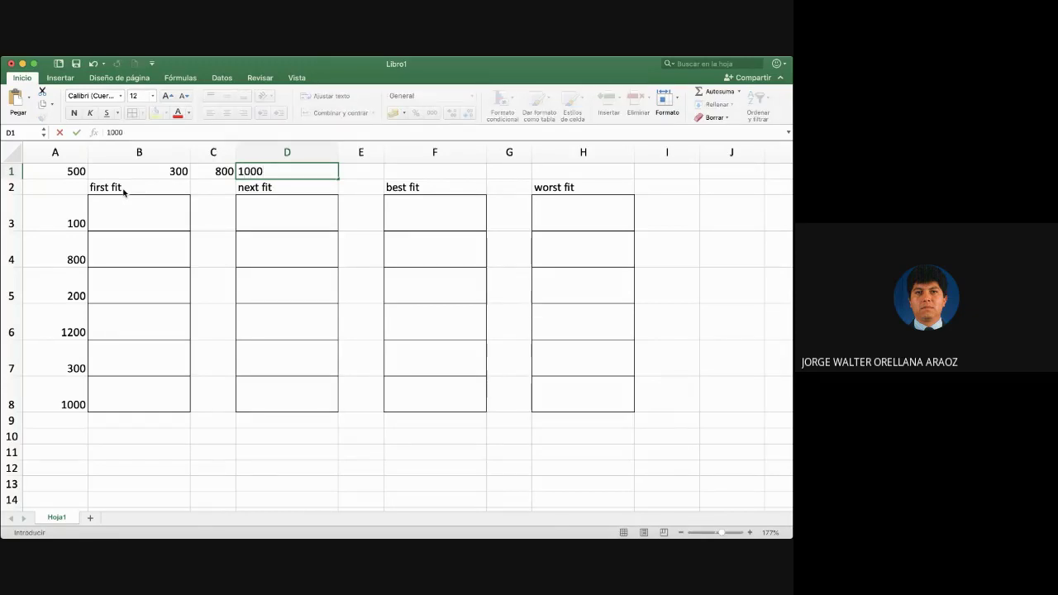
{"action": "key", "text": "Tab"}
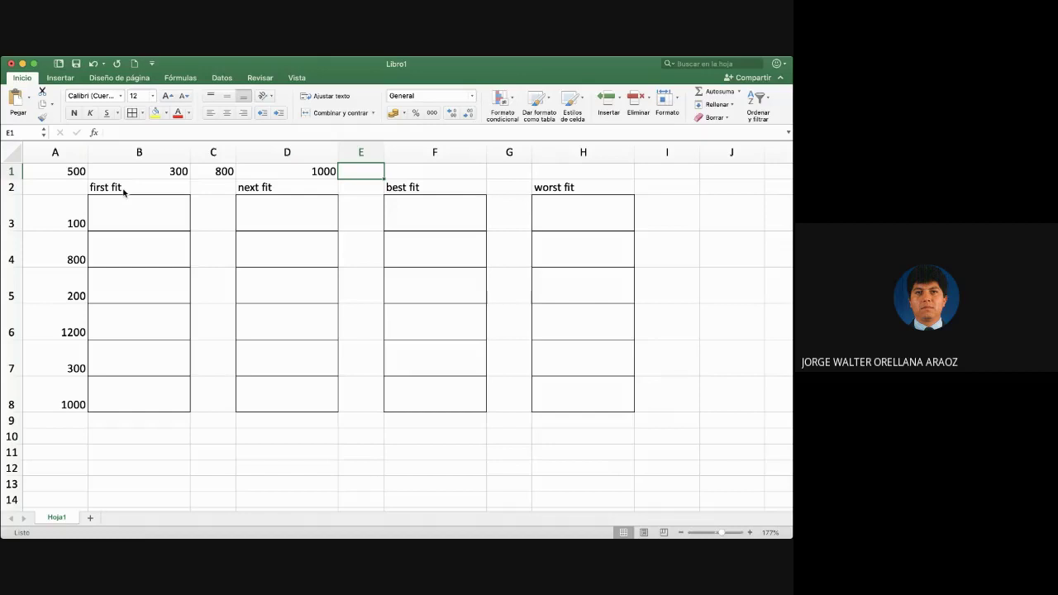
{"action": "type", "text": "200"}
{"action": "key", "text": "Tab"}
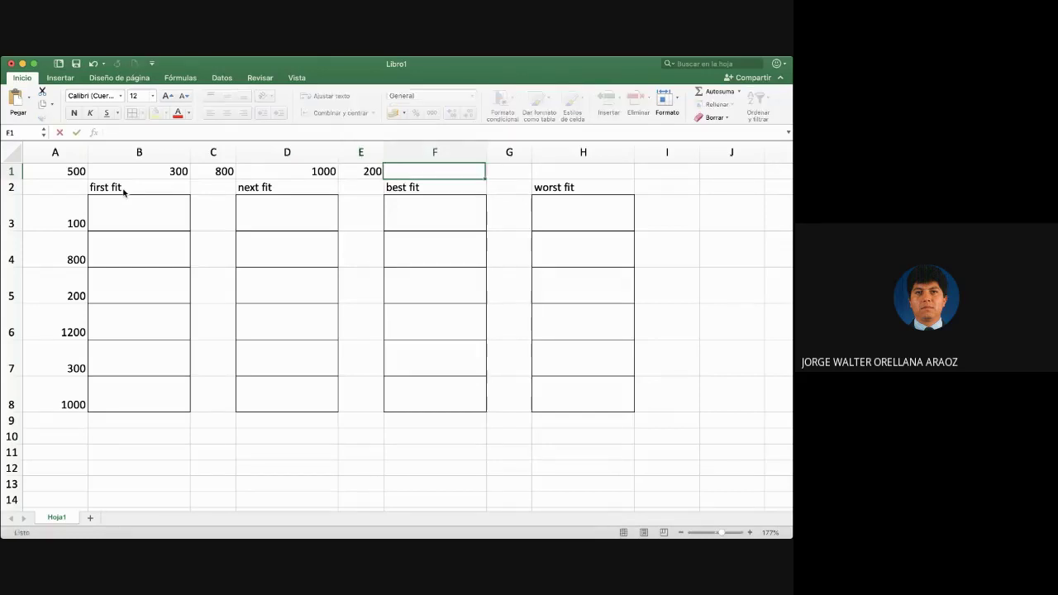
{"action": "type", "text": "100"}
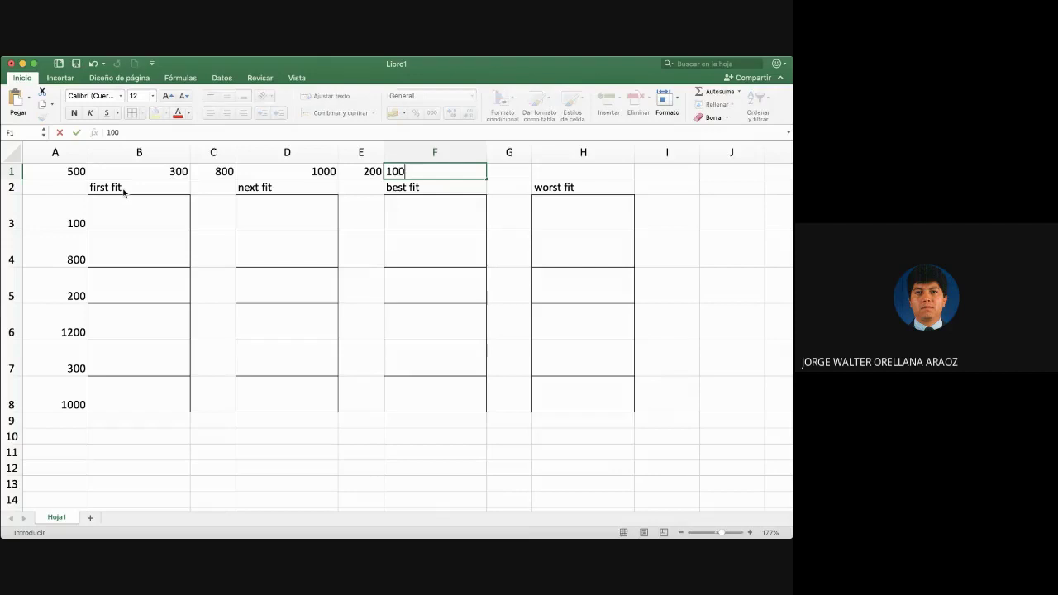
{"action": "key", "text": "Return"}
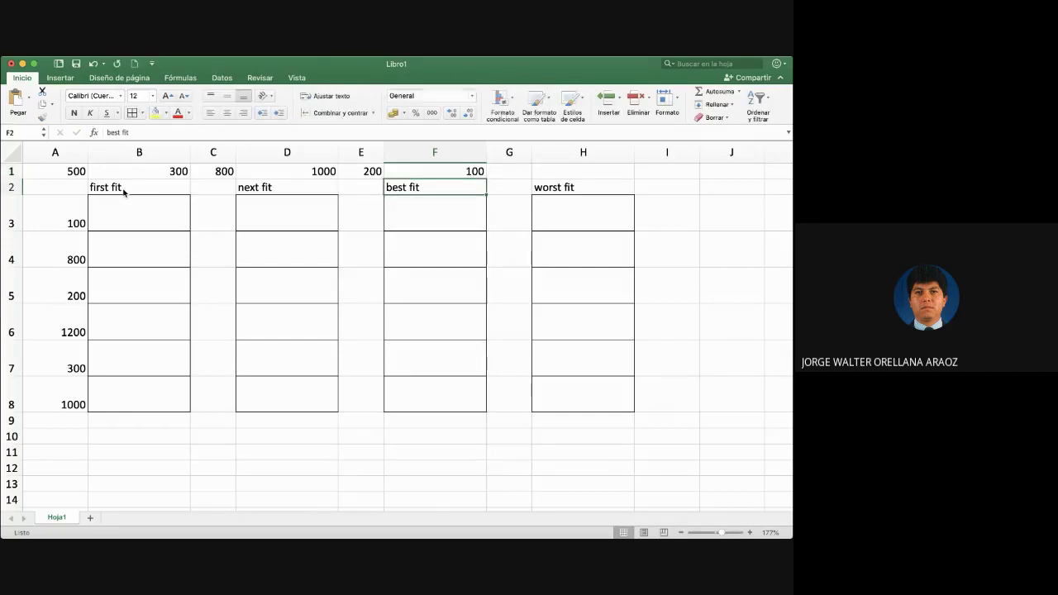
- Fill the row of values in A1:F1 with yellow
{"action": "key", "text": "Left"}
{"action": "key", "text": "Left"}
{"action": "key", "text": "Left"}
{"action": "key", "text": "Left"}
{"action": "key", "text": "Up"}
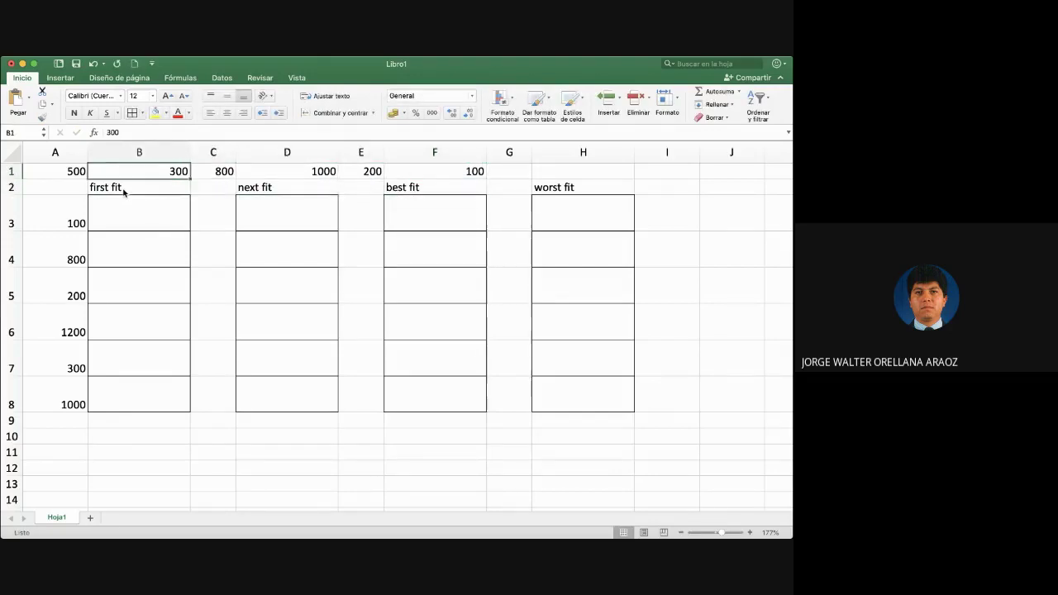
{"action": "key", "text": "Left"}
{"action": "key", "text": "shift+Right"}
{"action": "key", "text": "shift+Right"}
{"action": "key", "text": "shift+Right"}
{"action": "key", "text": "shift+Right"}
{"action": "key", "text": "shift+Right"}
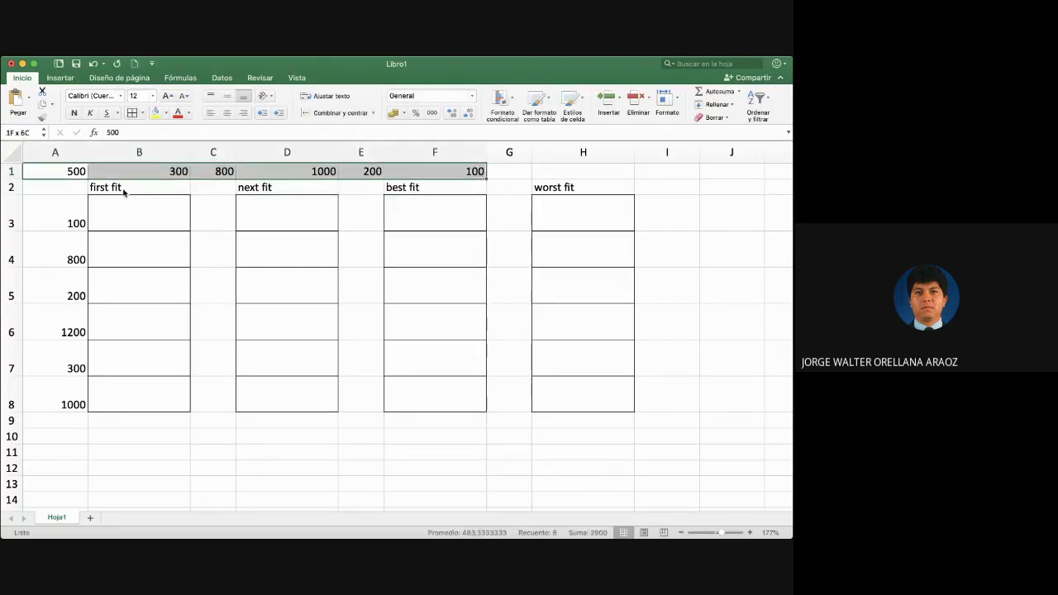
{"action": "left_click", "coordinate": [154, 113]}
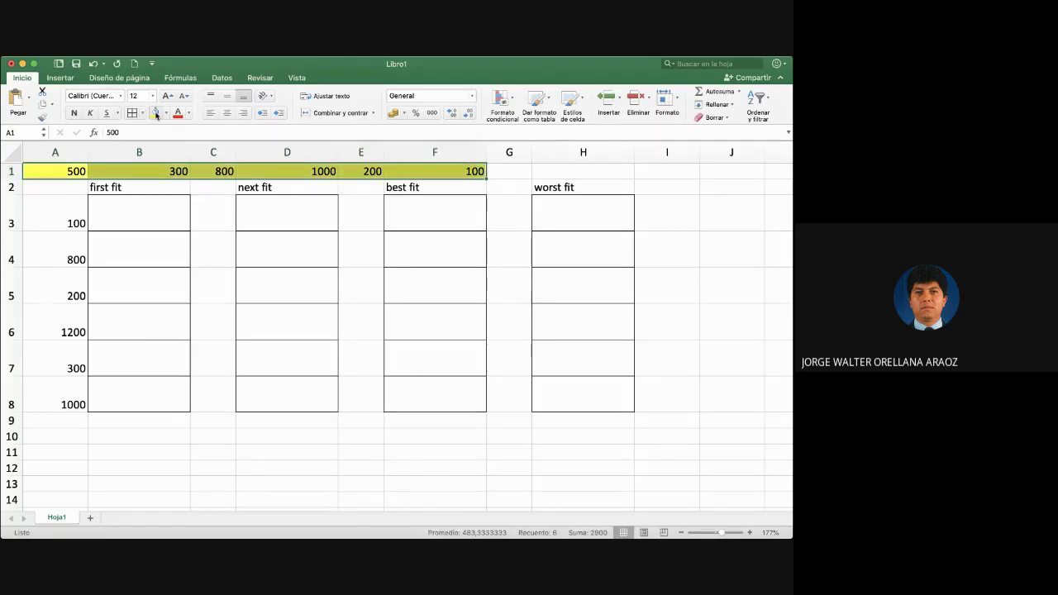
- Enter 500/300 in B4, in the first fit column beside the size 800
{"action": "scroll", "coordinate": [141, 281], "scroll_direction": "up", "scroll_amount": 3}
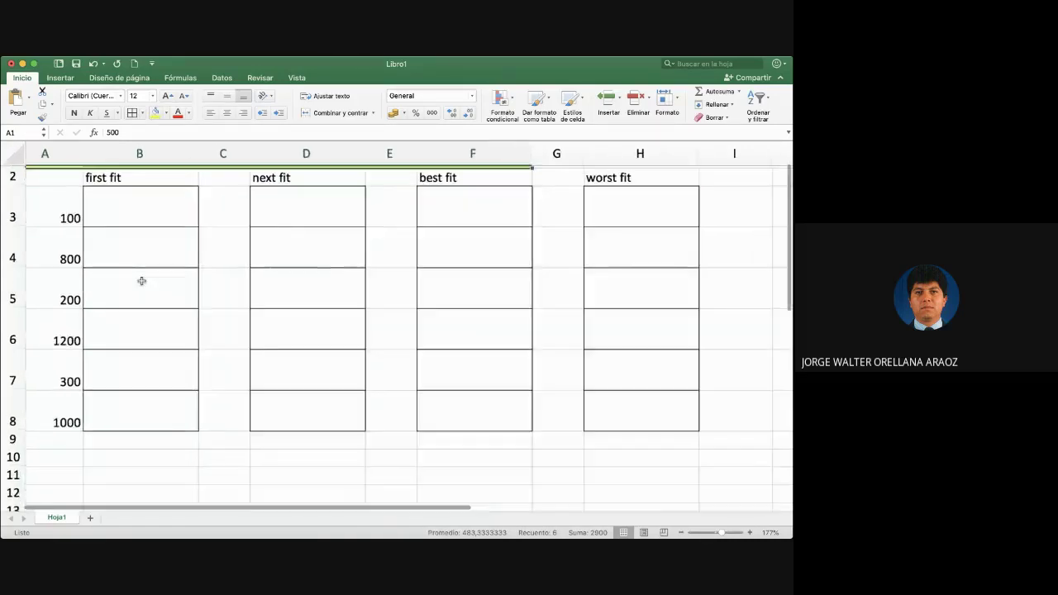
{"action": "scroll", "coordinate": [142, 281], "scroll_direction": "up", "scroll_amount": 3}
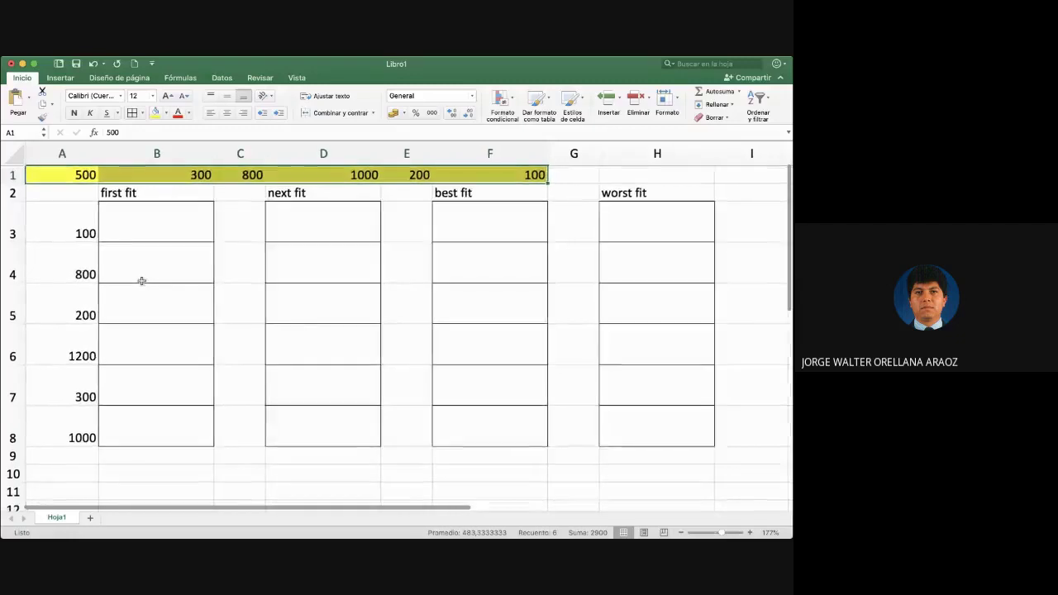
{"action": "scroll", "coordinate": [142, 281], "scroll_direction": "up", "scroll_amount": 1}
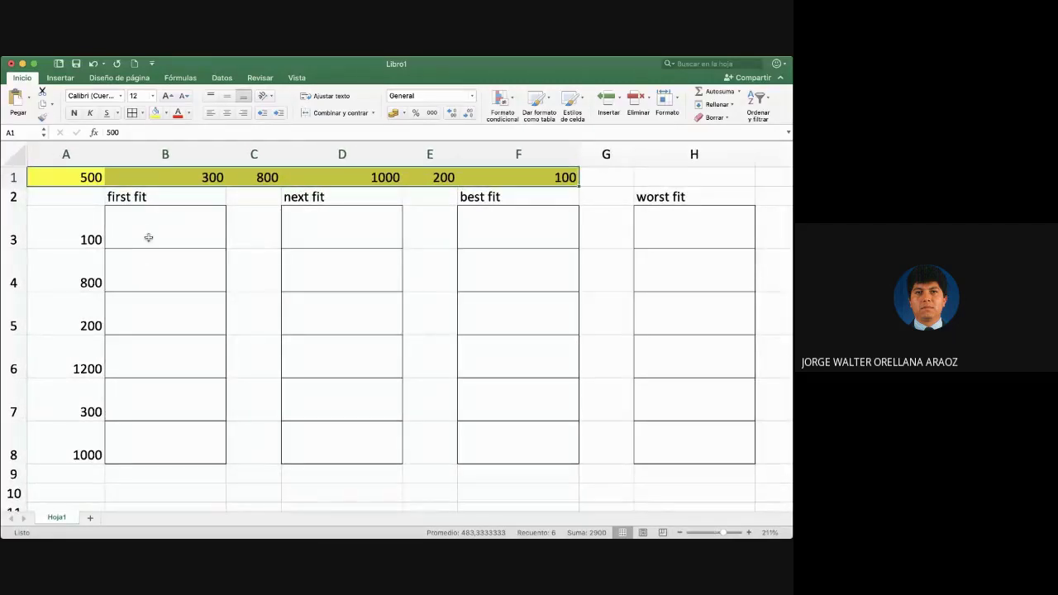
{"action": "left_click", "coordinate": [91, 180]}
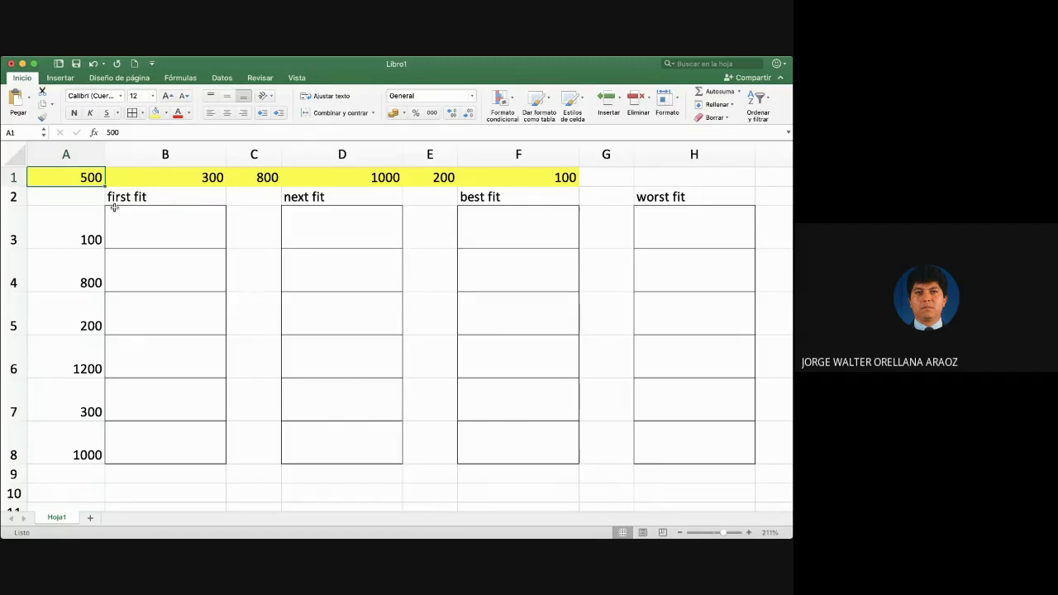
{"action": "key", "text": "Down"}
{"action": "key", "text": "Down"}
{"action": "key", "text": "Down"}
{"action": "key", "text": "Down"}
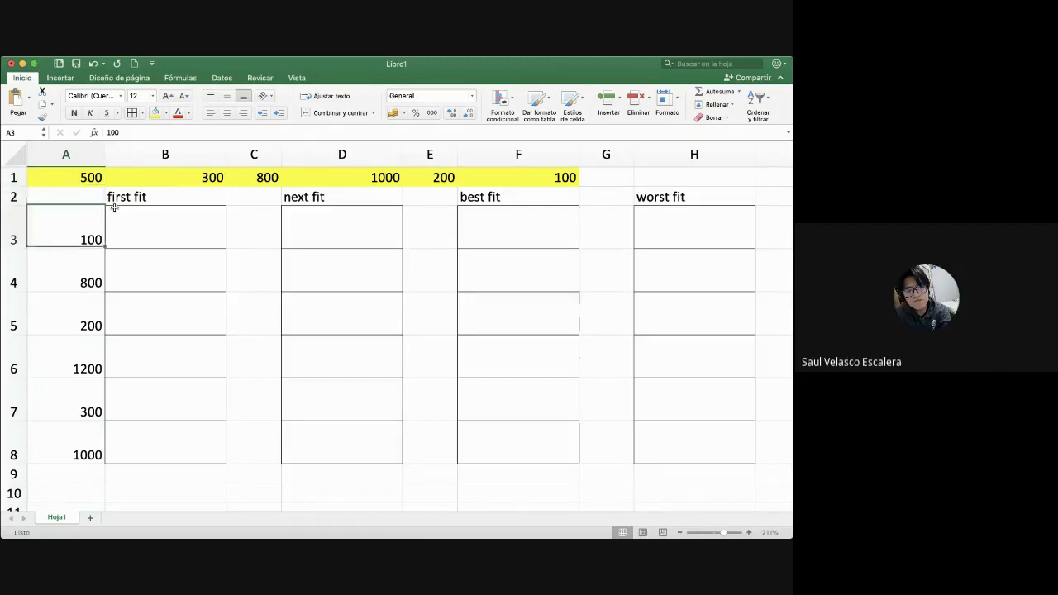
{"action": "key", "text": "Up"}
{"action": "key", "text": "Right"}
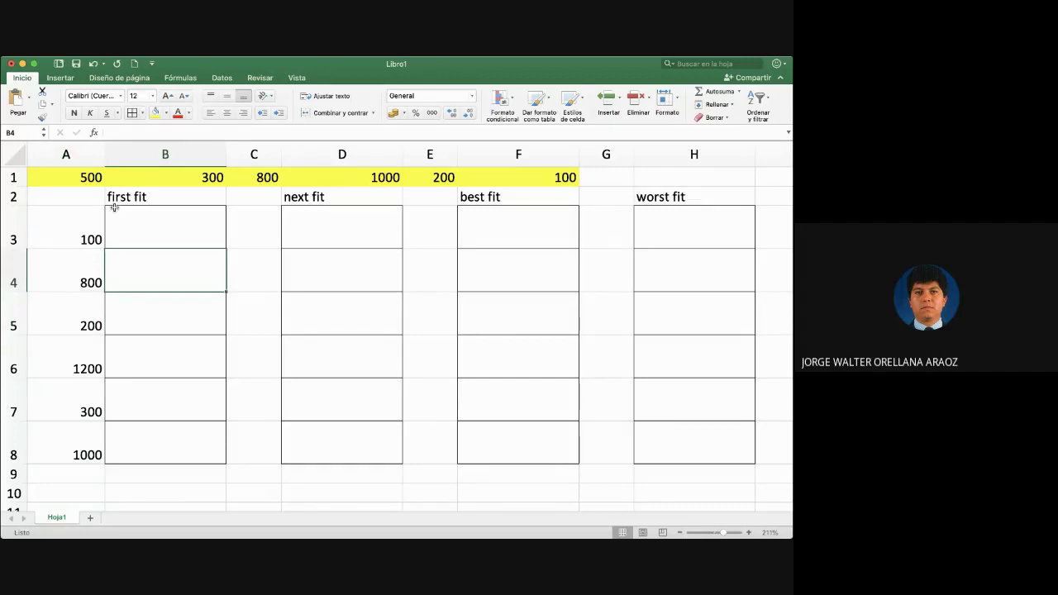
{"action": "type", "text": "500/"}
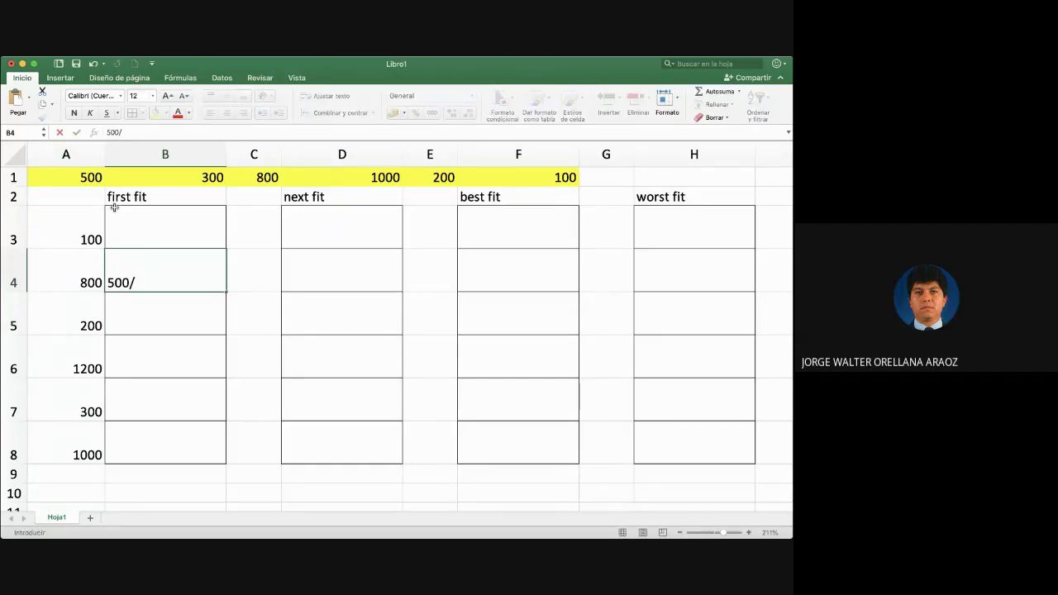
{"action": "type", "text": "300"}
{"action": "key", "text": "Return"}
{"action": "key", "text": "Up"}
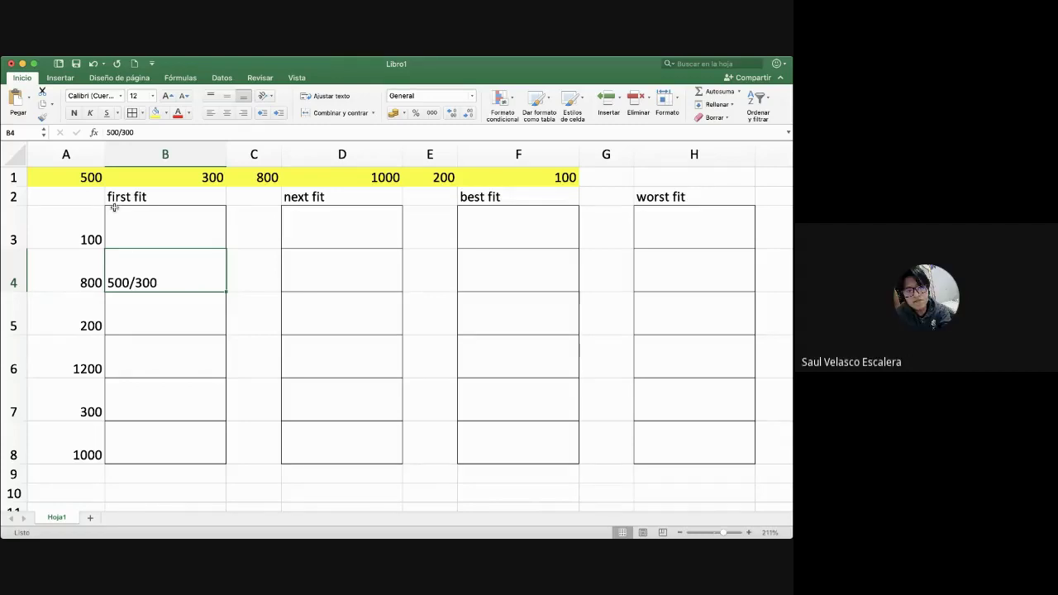
- Enter 300/900 in B6, in the first fit column beside the size 1200
{"action": "key", "text": "Down"}
{"action": "key", "text": "Down"}
{"action": "type", "text": "300"}
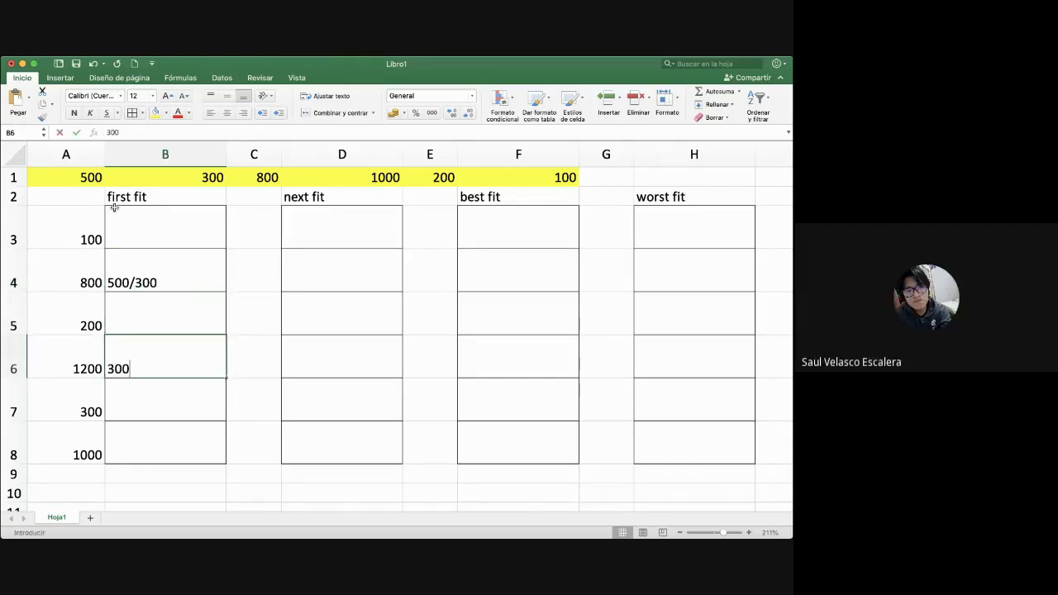
{"action": "type", "text": "/900"}
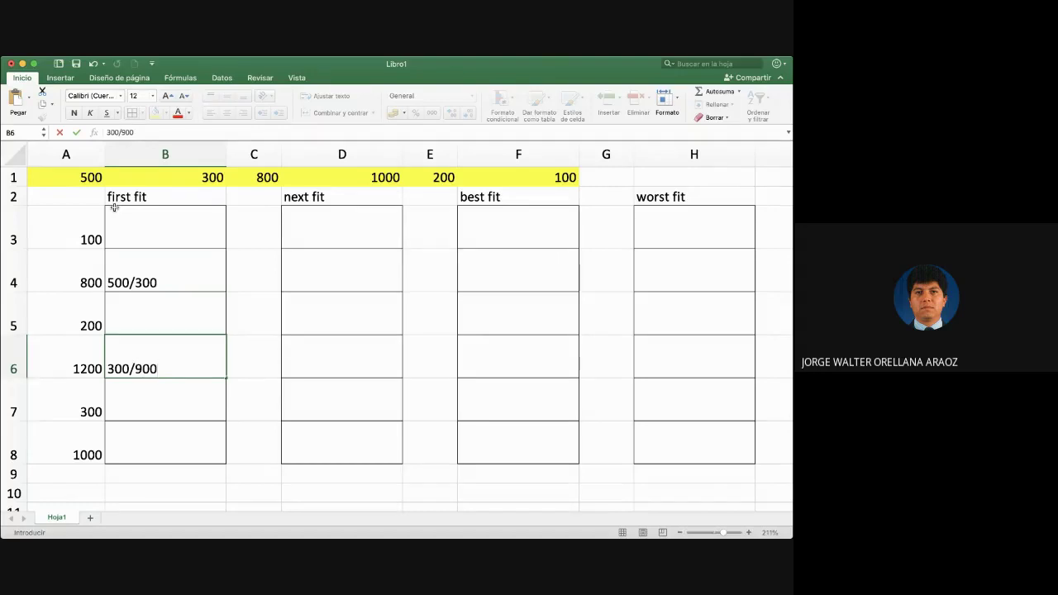
{"action": "key", "text": "Return"}
{"action": "key", "text": "Up"}
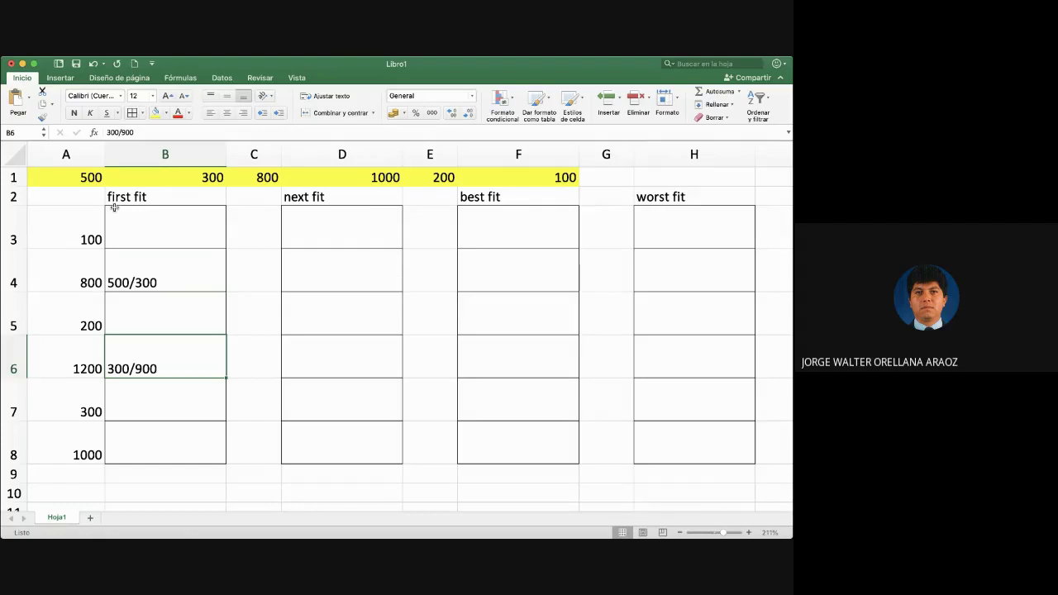
- Enter 800/200 in B8, in the first fit column beside the size 1000
{"action": "key", "text": "Down"}
{"action": "key", "text": "Down"}
{"action": "type", "text": "800/200"}
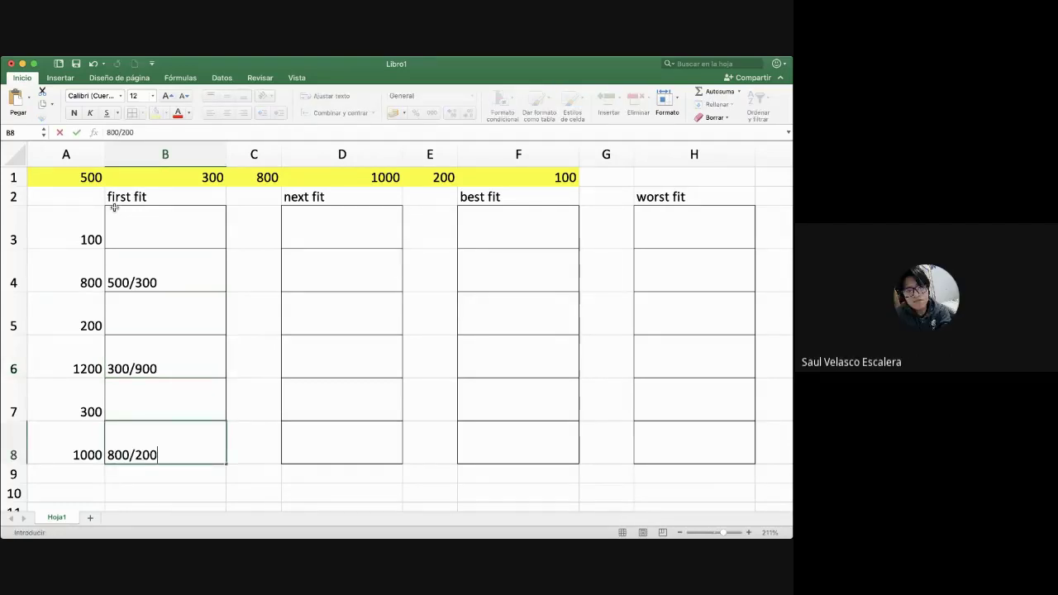
{"action": "key", "text": "Up"}
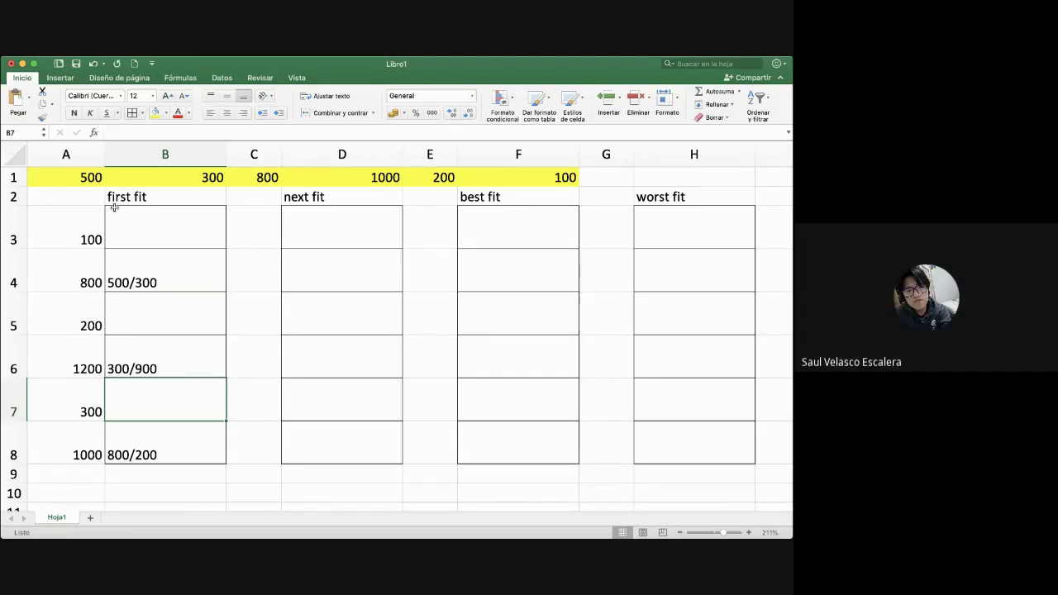
- Enter 200/0 in B5, in the first fit column beside the size 200
{"action": "key", "text": "Up"}
{"action": "key", "text": "Up"}
{"action": "type", "text": "200"}
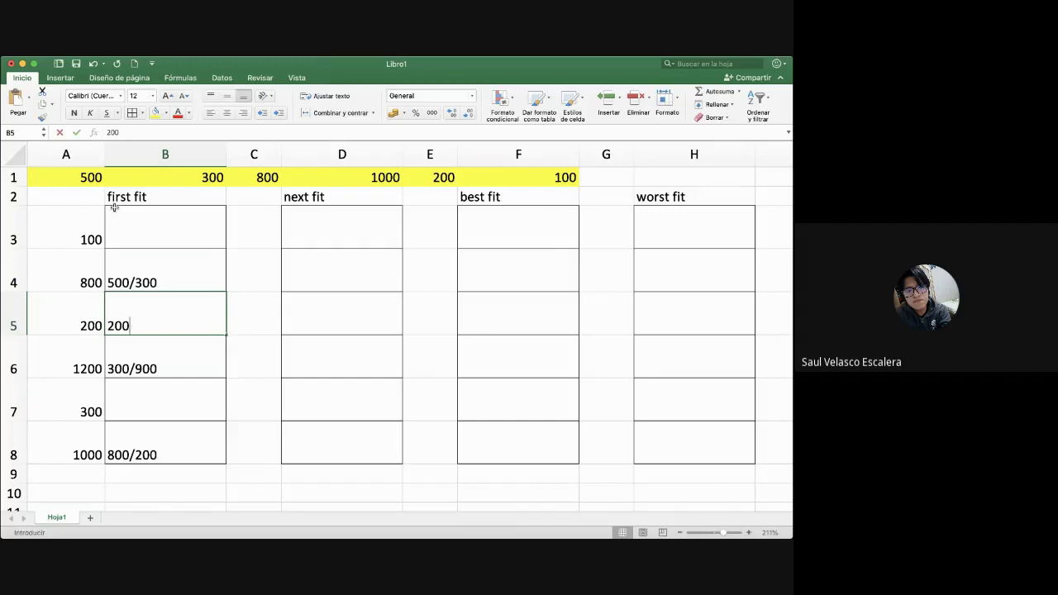
{"action": "type", "text": "/0"}
{"action": "key", "text": "Return"}
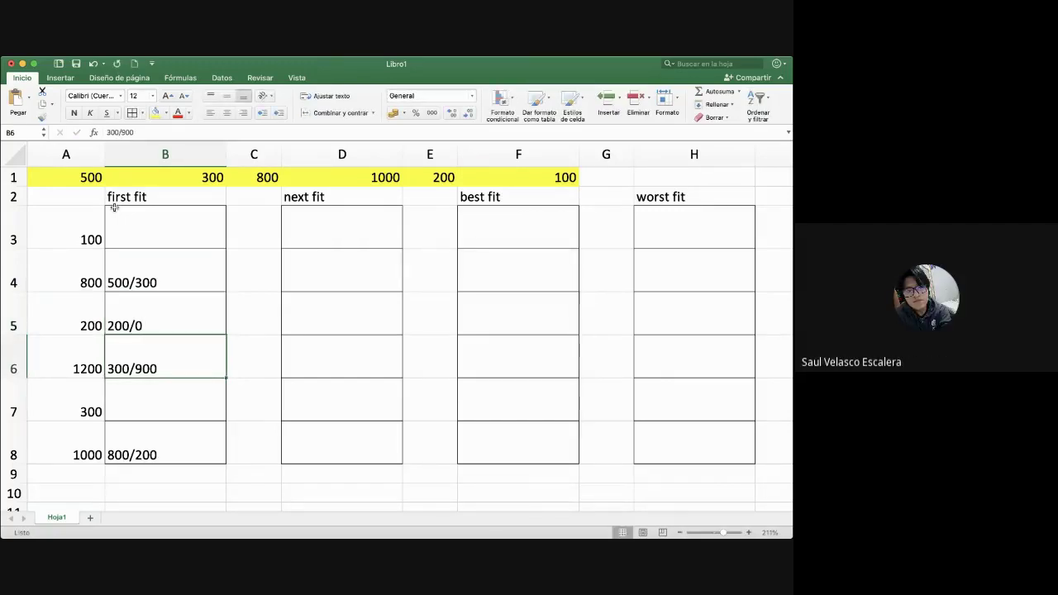
- Enter 100/0 in B3, in the first fit column beside the size 100
{"action": "key", "text": "Up"}
{"action": "key", "text": "Up"}
{"action": "key", "text": "Up"}
{"action": "type", "text": "100"}
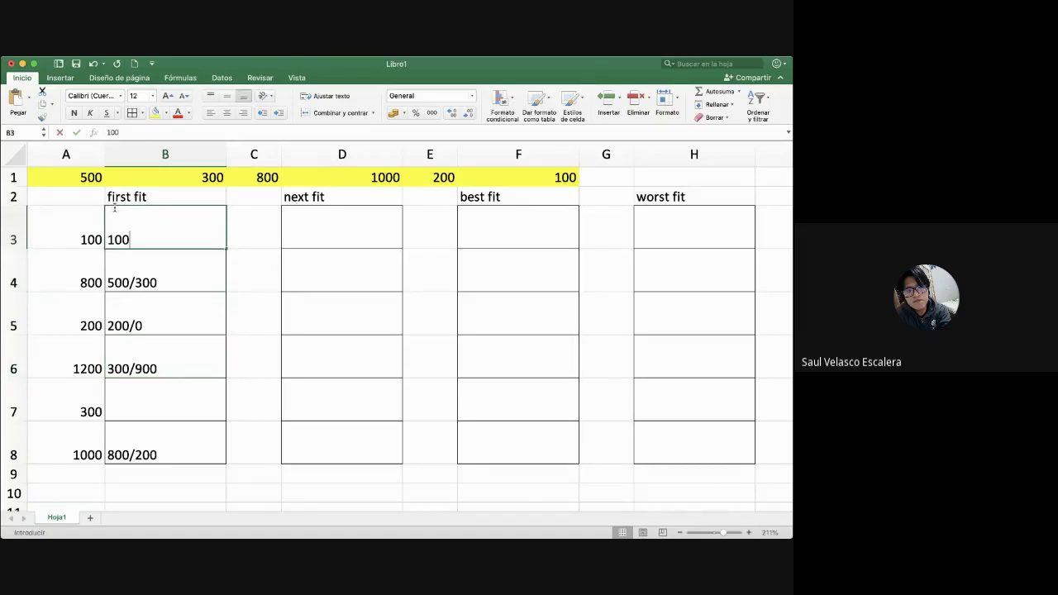
{"action": "type", "text": "/0"}
{"action": "key", "text": "Return"}
- Add the row labels fi= in A9 and fe= in A10 below the table
{"action": "key", "text": "Down"}
{"action": "key", "text": "Down"}
{"action": "key", "text": "Down"}
{"action": "key", "text": "Down"}
{"action": "key", "text": "Down"}
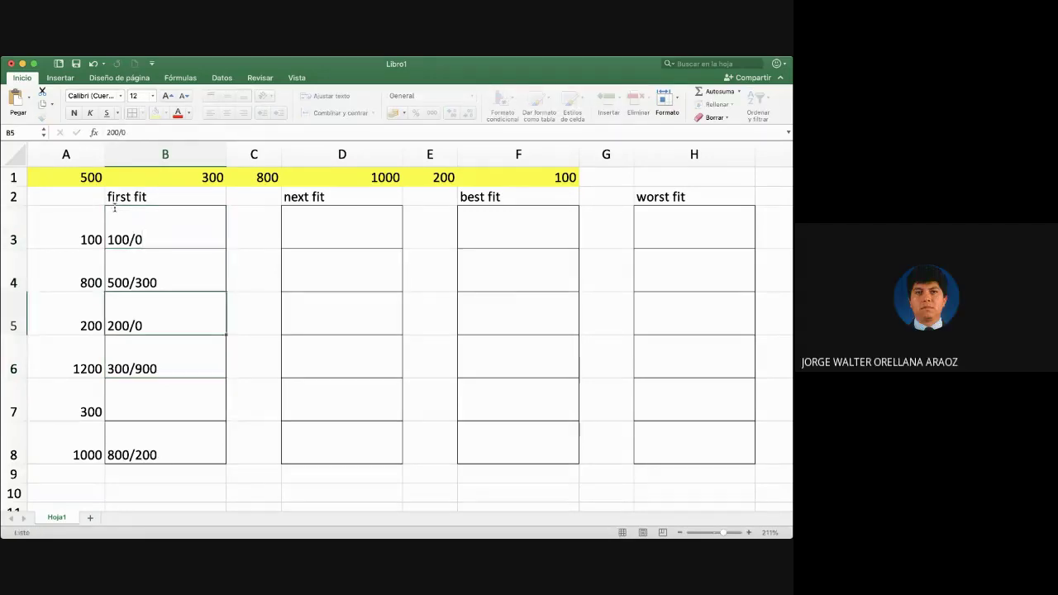
{"action": "key", "text": "Left"}
{"action": "type", "text": "f"}
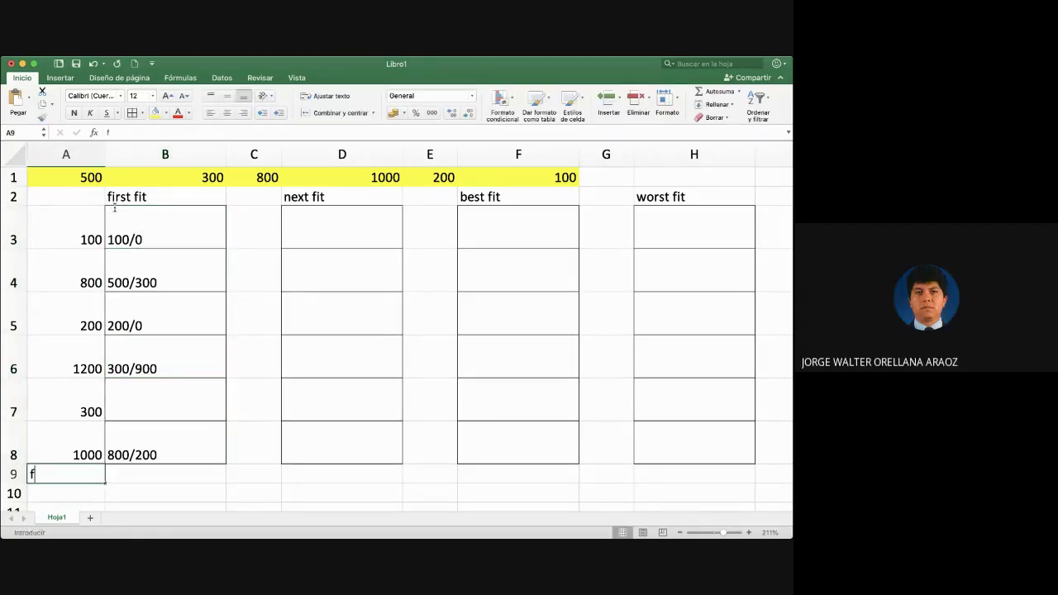
{"action": "type", "text": "i="}
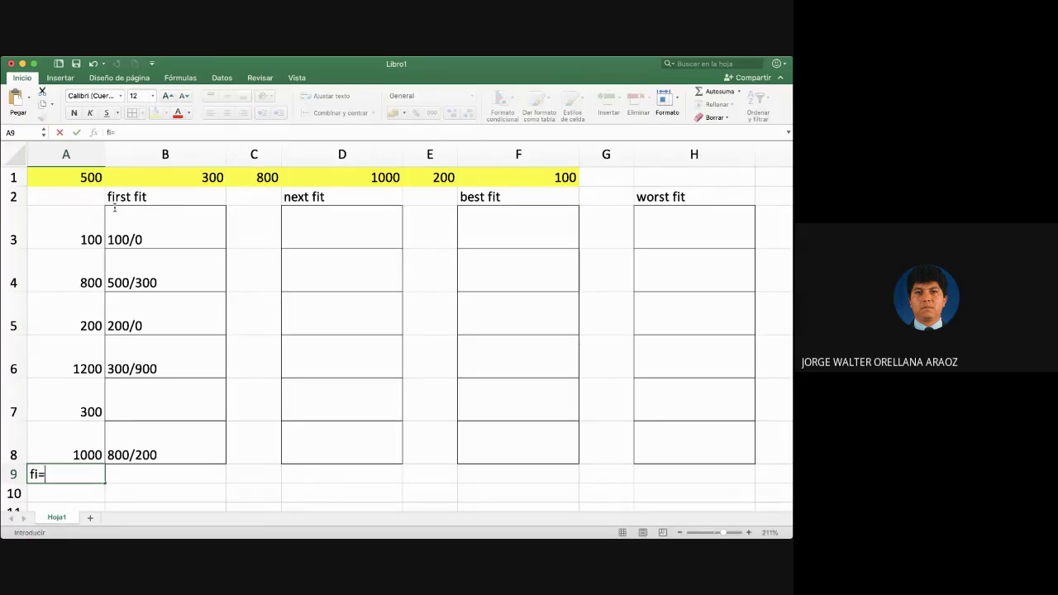
{"action": "key", "text": "Return"}
{"action": "type", "text": "fe="}
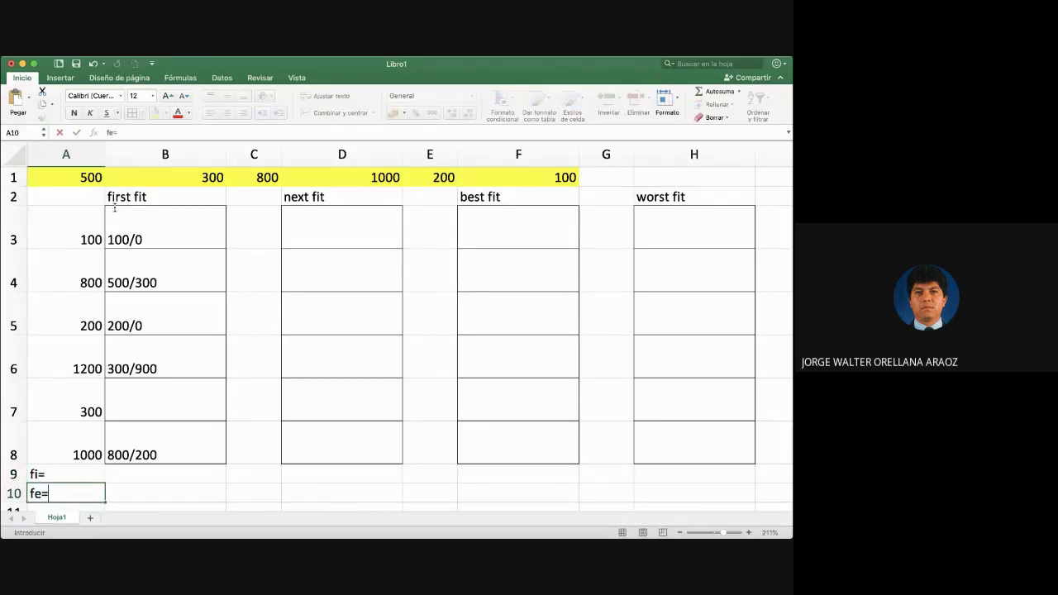
- Enter the first fit fragmentation: the formula +0+300+0+900+200 in B9 for fi and 300 in B10 for fe
{"action": "key", "text": "Up"}
{"action": "key", "text": "Right"}
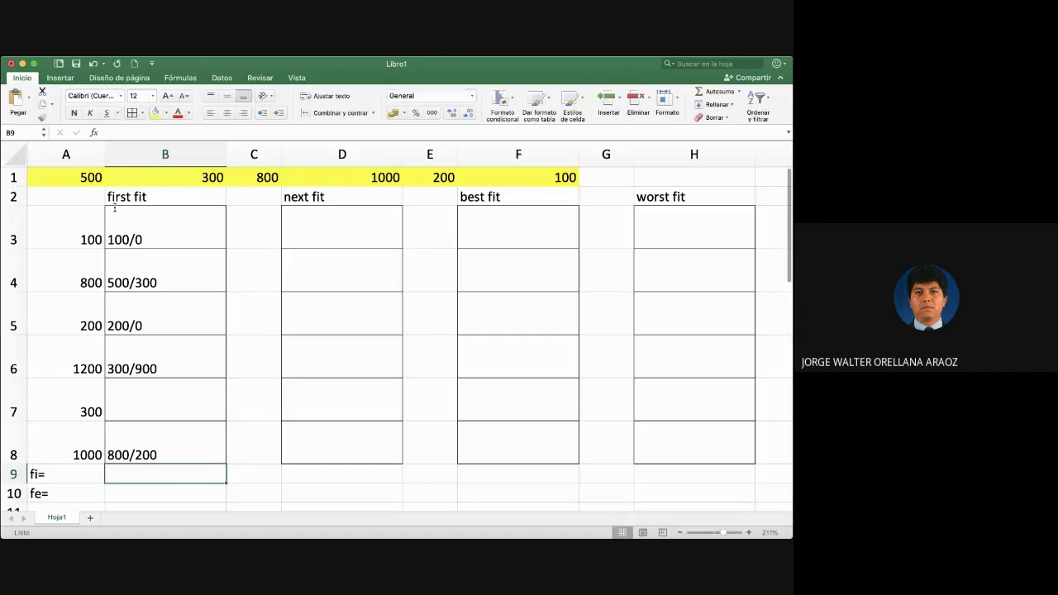
{"action": "type", "text": "+"}
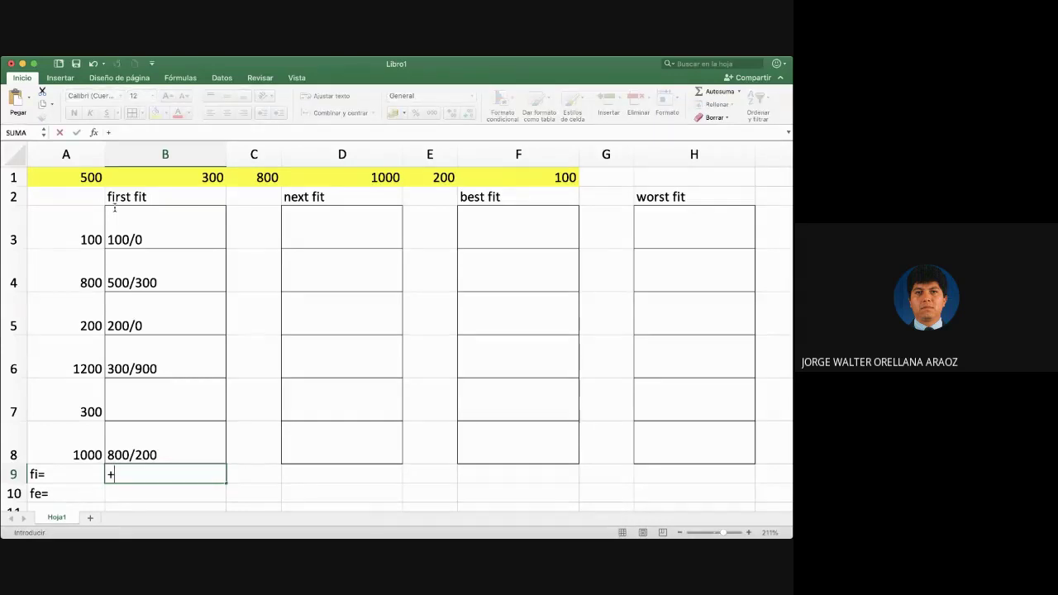
{"action": "type", "text": "0+300+0"}
{"action": "type", "text": "+900"}
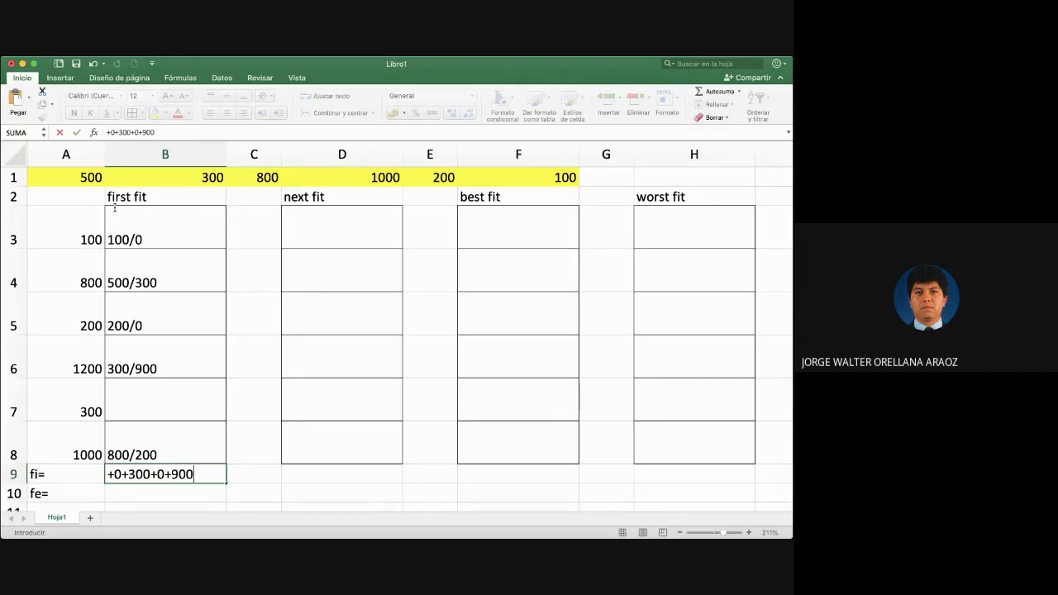
{"action": "type", "text": "+200"}
{"action": "key", "text": "Return"}
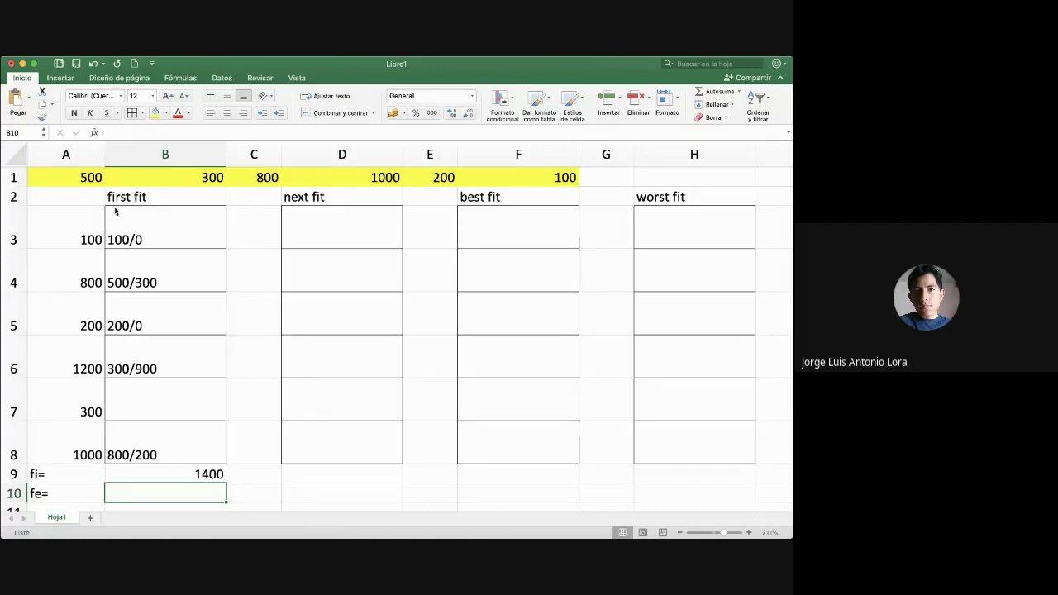
{"action": "type", "text": "300"}
{"action": "key", "text": "Tab"}
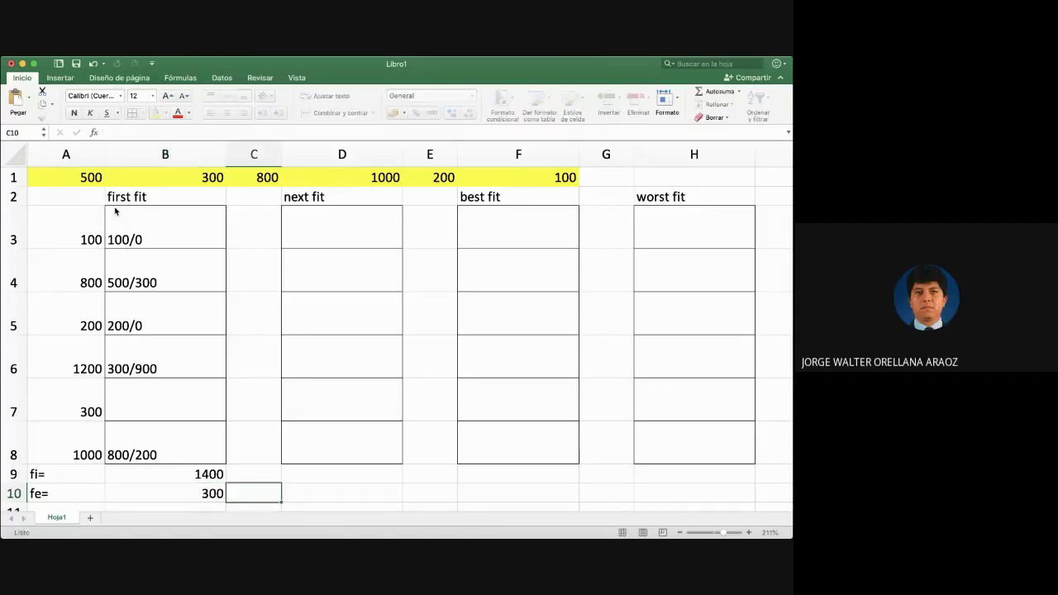
- Enter 500/300 in D4, in the next fit column beside the size 800
{"action": "key", "text": "Up"}
{"action": "key", "text": "Up"}
{"action": "key", "text": "Up"}
{"action": "key", "text": "Up"}
{"action": "key", "text": "Up"}
{"action": "key", "text": "Up"}
{"action": "key", "text": "Up"}
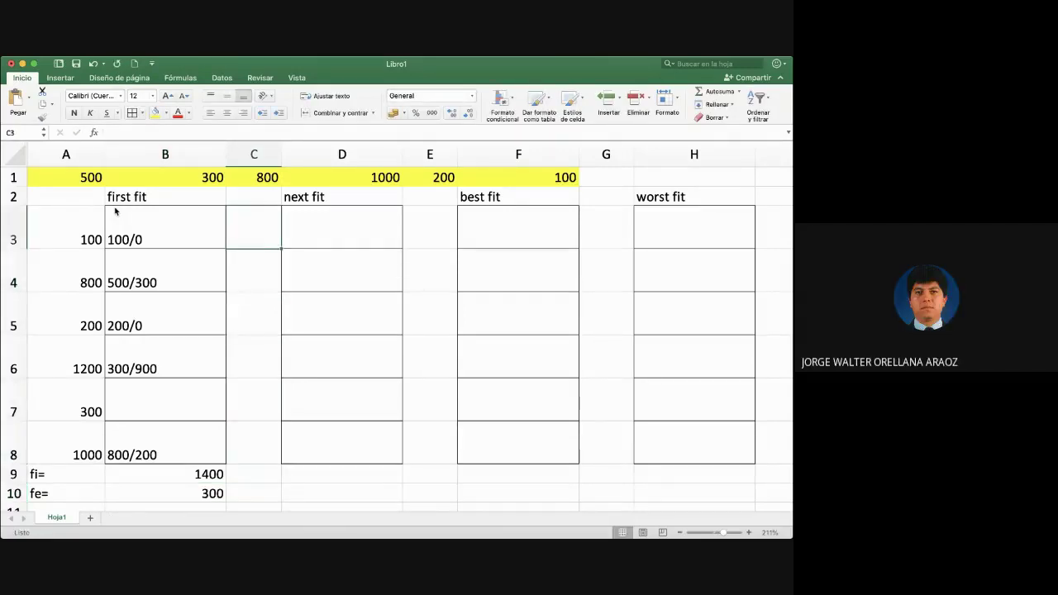
{"action": "key", "text": "Right"}
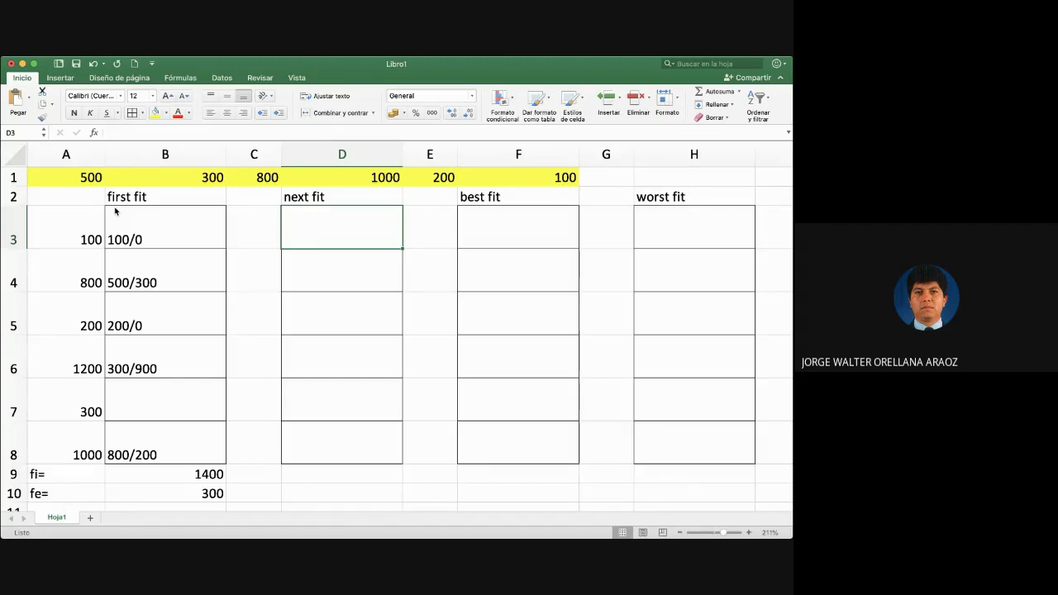
{"action": "key", "text": "Down"}
{"action": "type", "text": "500/300"}
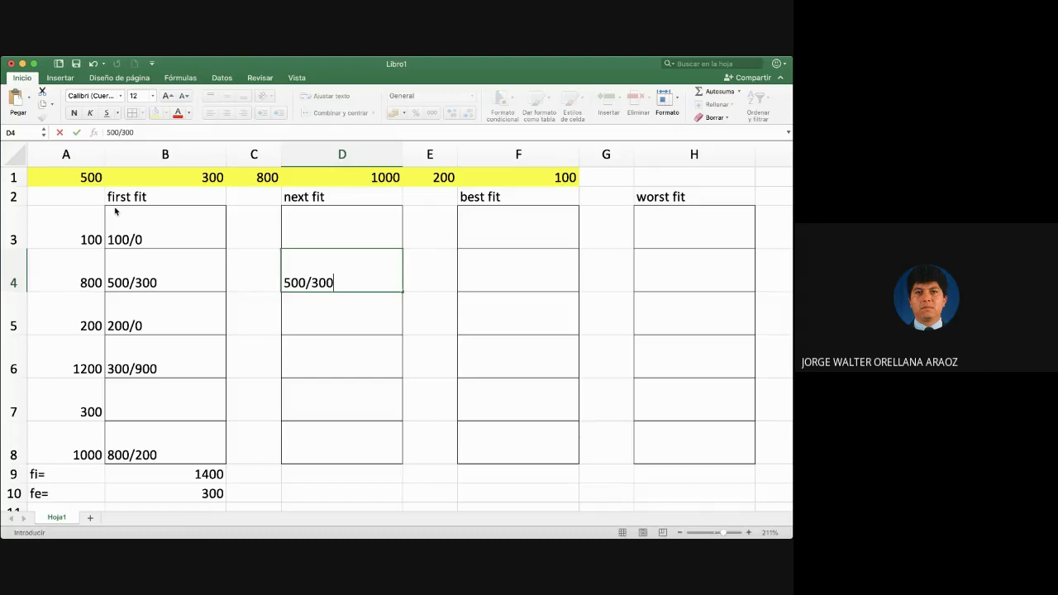
{"action": "key", "text": "Return"}
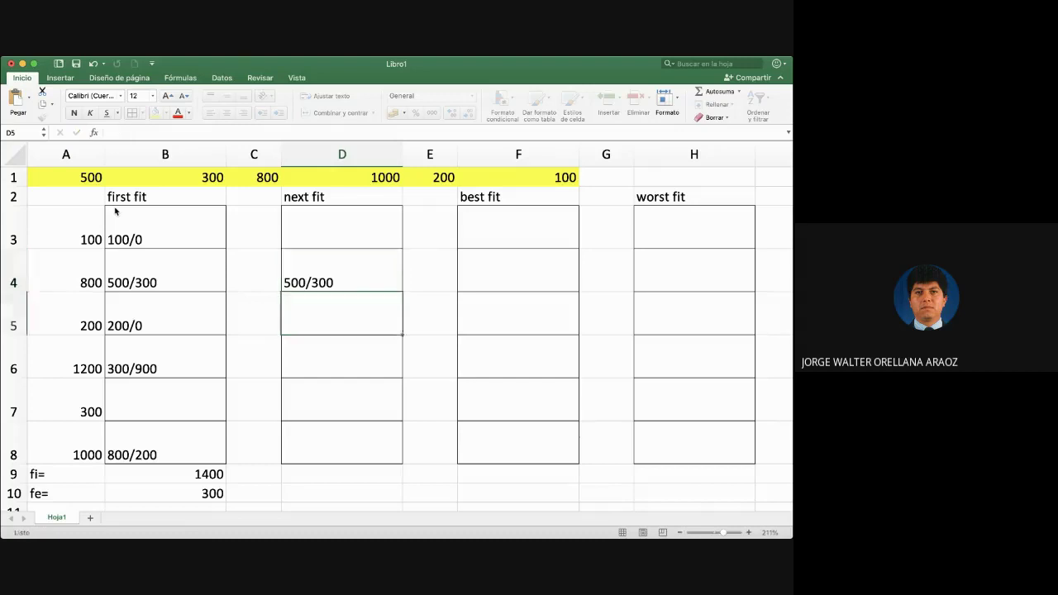
{"action": "key", "text": "Up"}
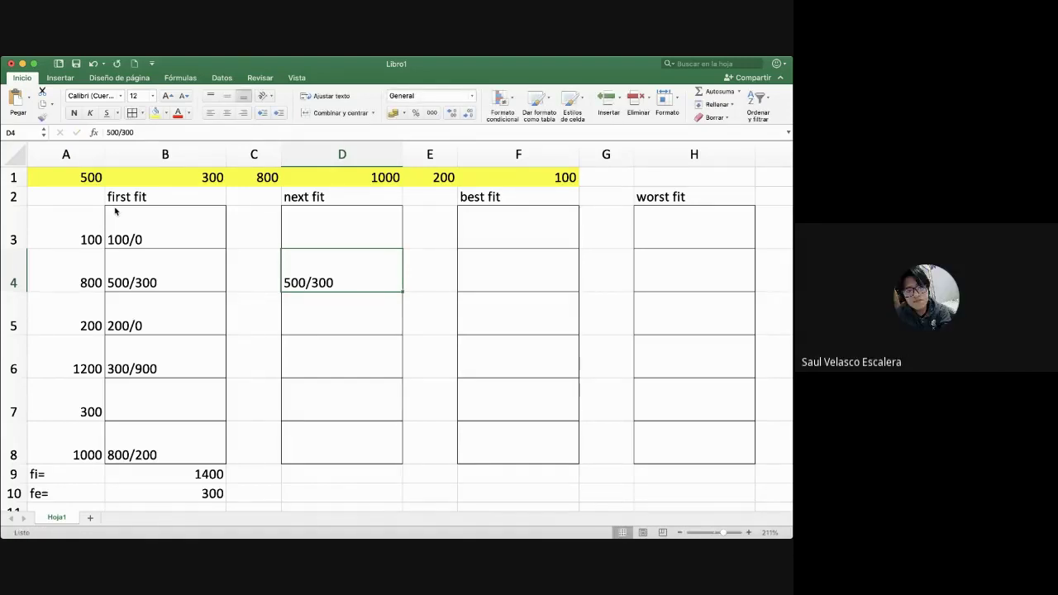
- Enter 300/900 in D6 and 800/200 in D8, in the next fit column beside the sizes 1200 and 1000
{"action": "key", "text": "Down"}
{"action": "key", "text": "Down"}
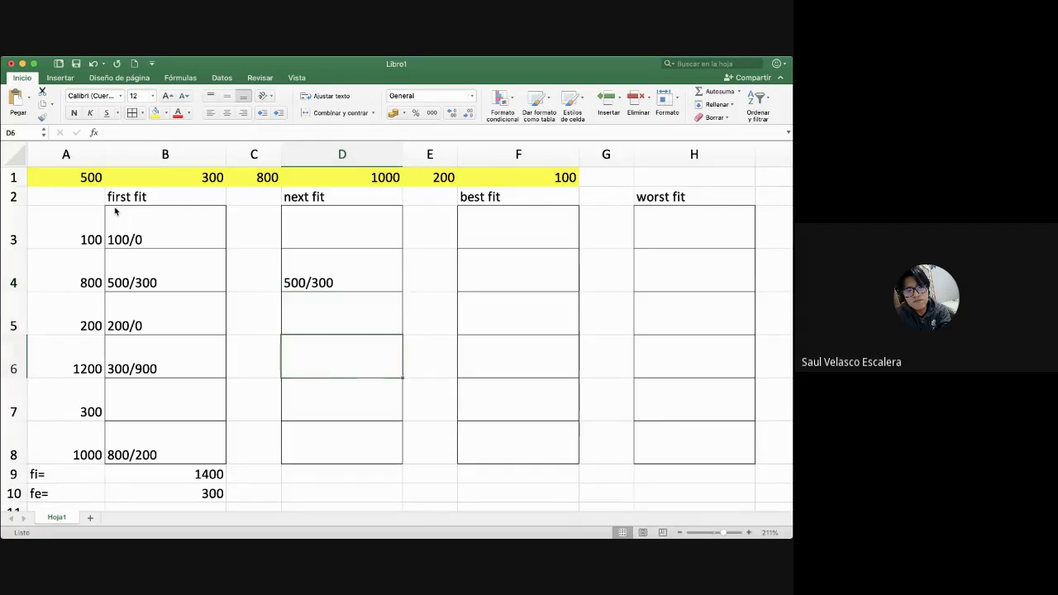
{"action": "type", "text": "300/900"}
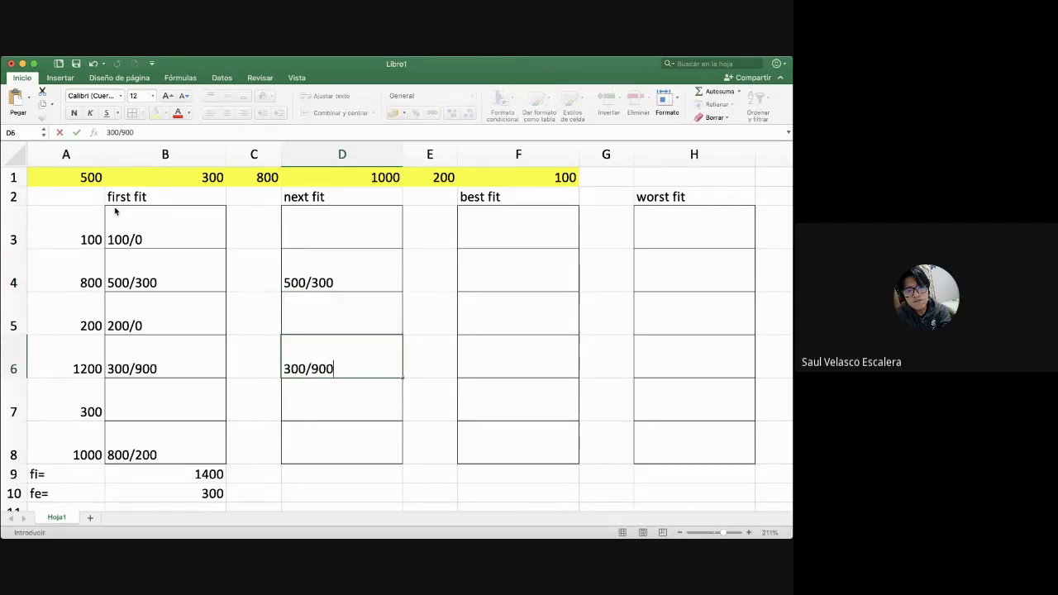
{"action": "key", "text": "ctrl+Return"}
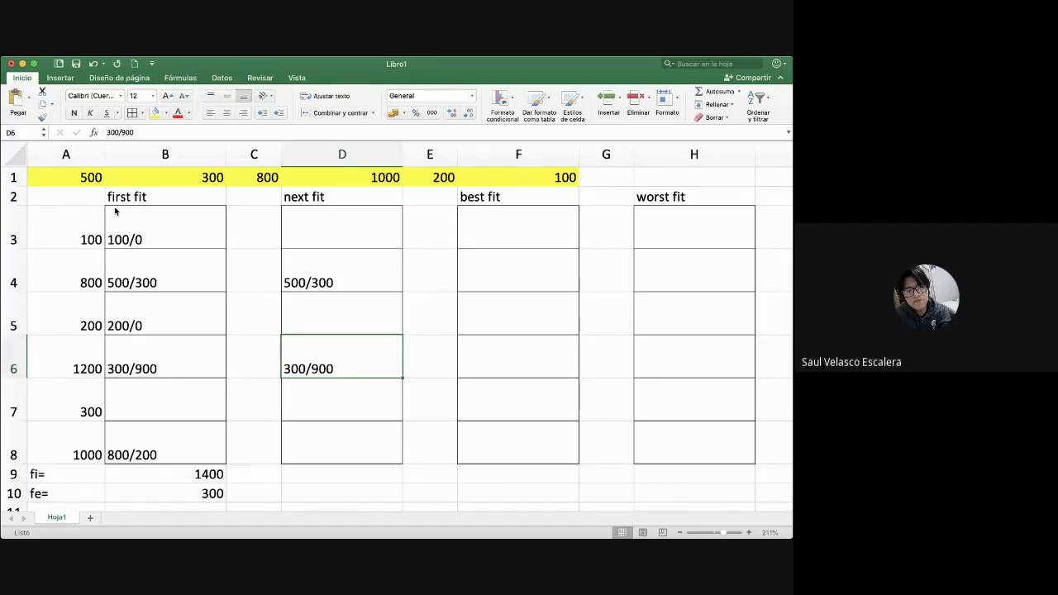
{"action": "key", "text": "Down"}
{"action": "key", "text": "Down"}
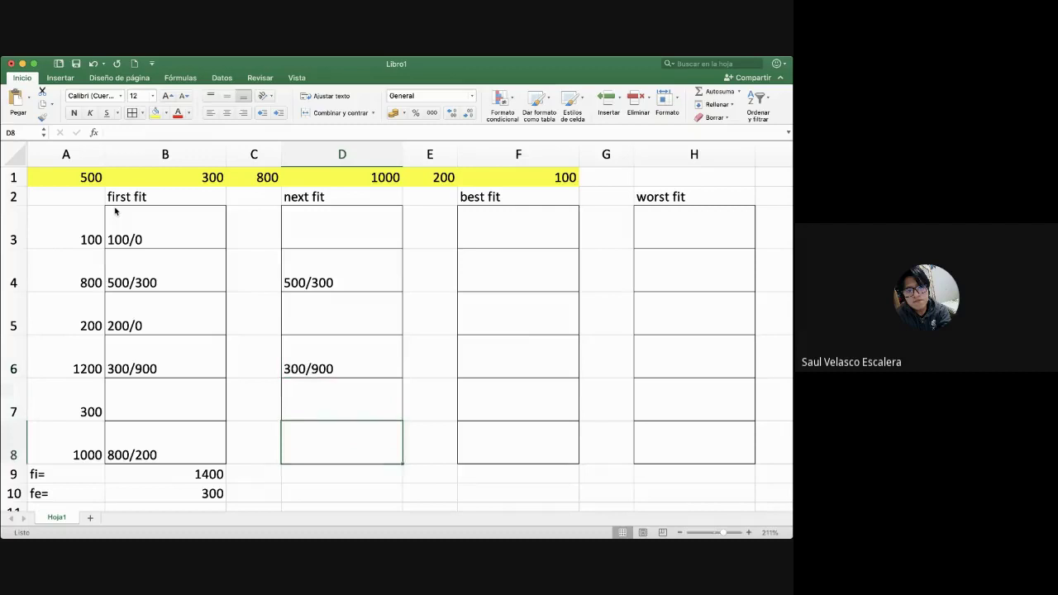
{"action": "type", "text": "800/200"}
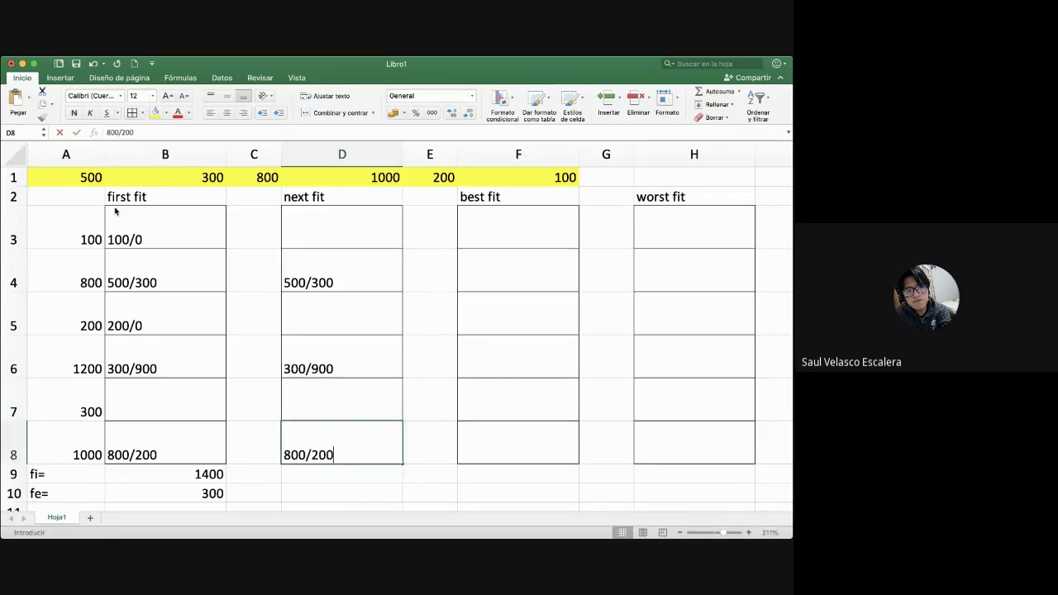
{"action": "key", "text": "Return"}
{"action": "key", "text": "Up"}
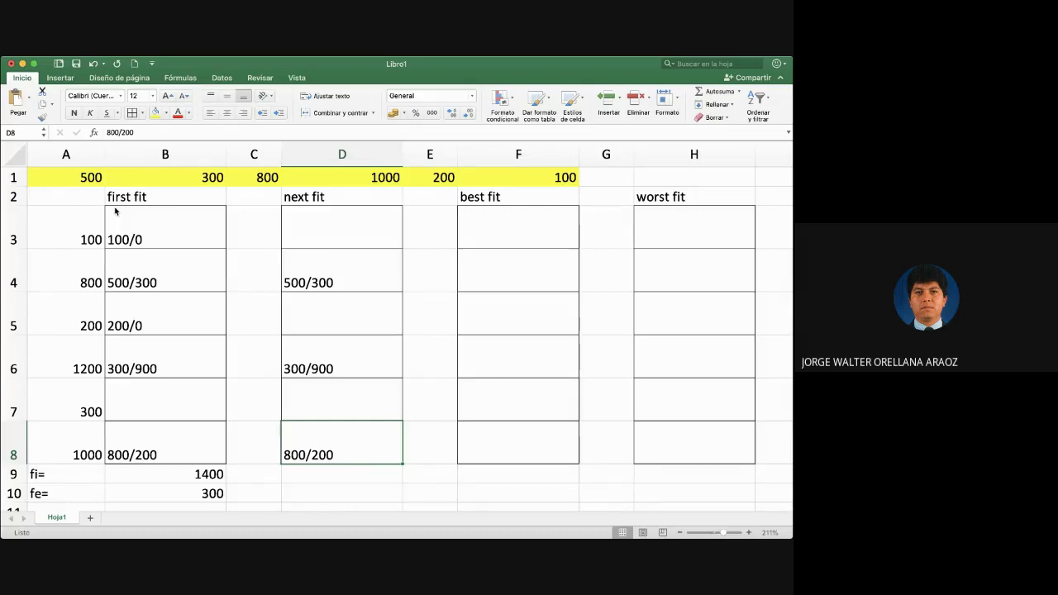
- Enter 200/0 in D5 and 100/200 in D7, in the next fit column beside the sizes 200 and 300
{"action": "key", "text": "Up"}
{"action": "key", "text": "Up"}
{"action": "key", "text": "Up"}
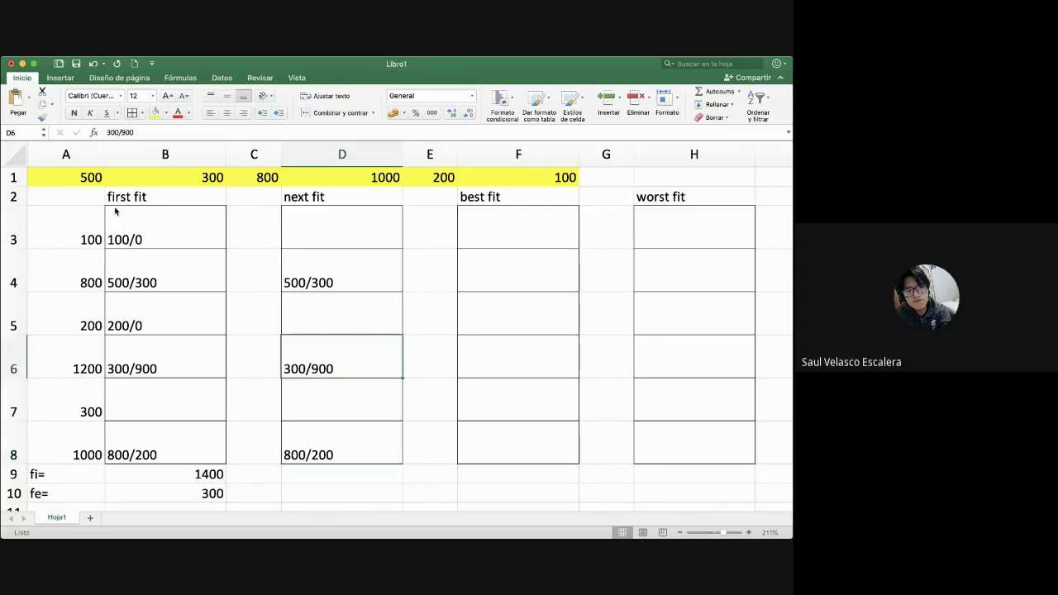
{"action": "key", "text": "BackSpace"}
{"action": "type", "text": "200/0"}
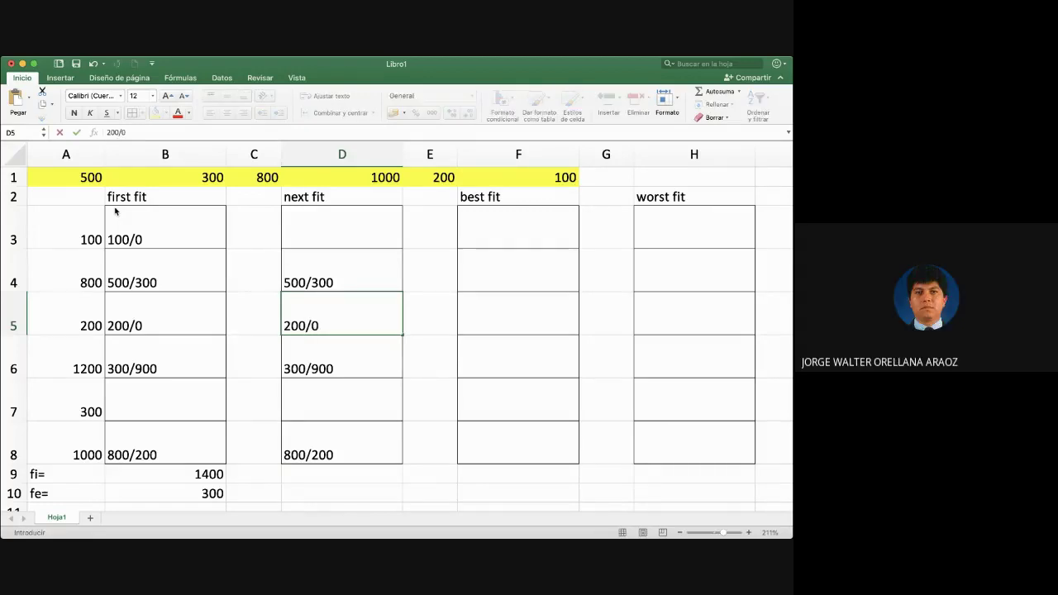
{"action": "key", "text": "Return"}
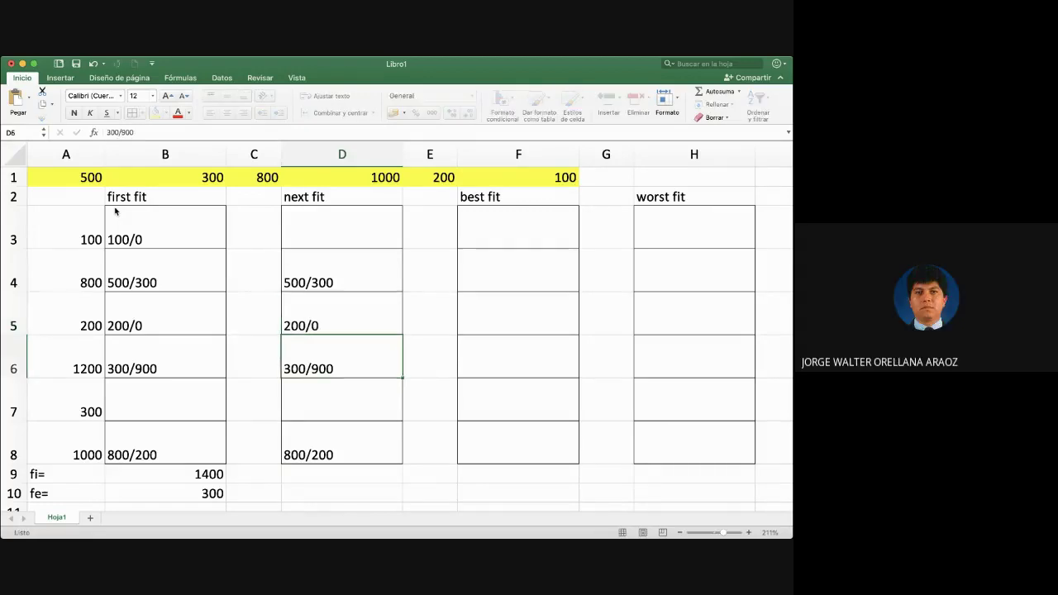
{"action": "key", "text": "Up"}
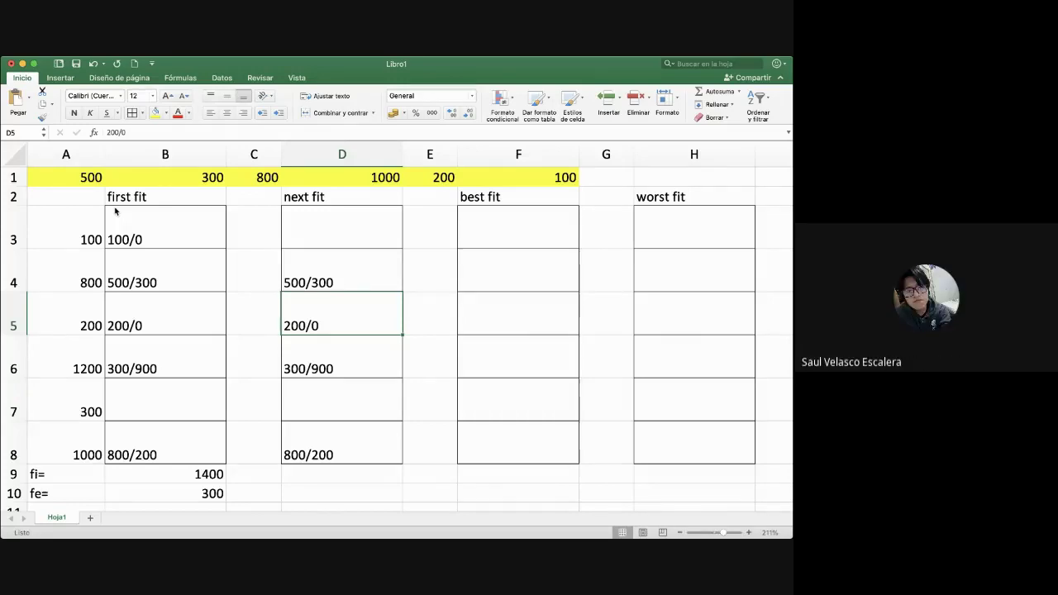
{"action": "key", "text": "Down"}
{"action": "key", "text": "Down"}
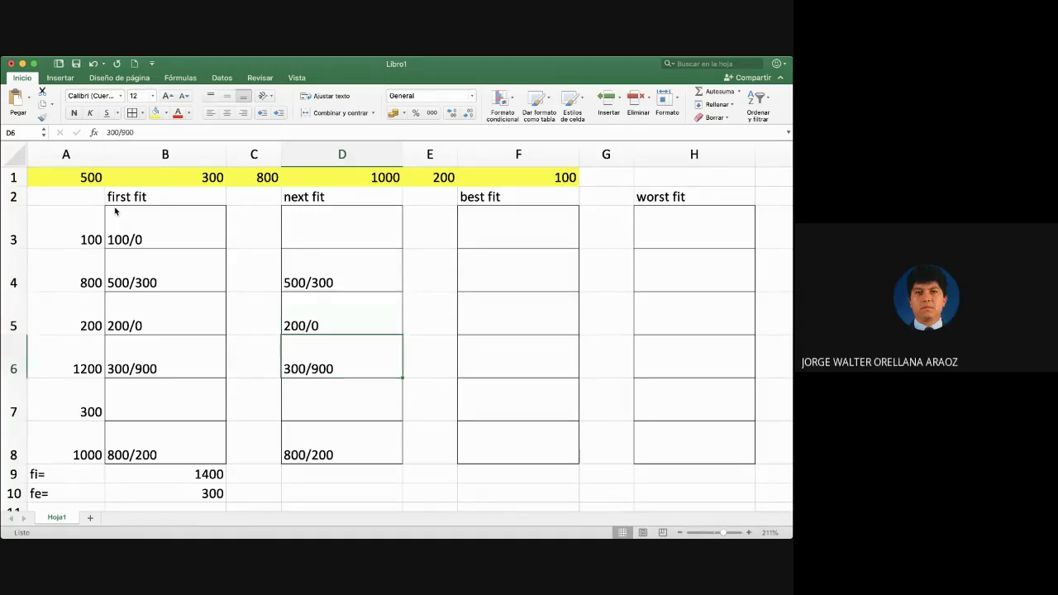
{"action": "type", "text": "100/200"}
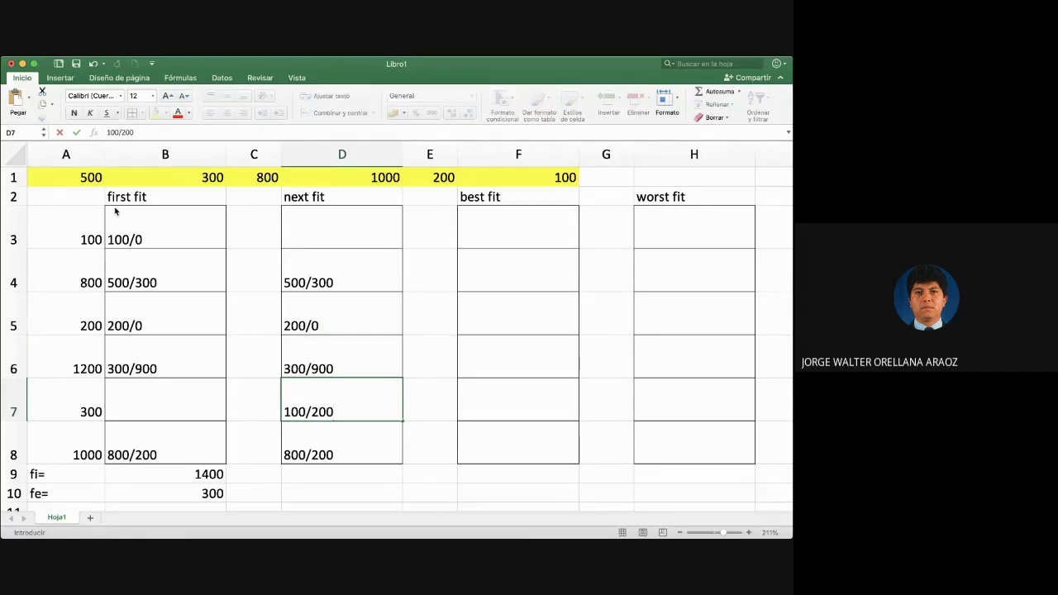
{"action": "key", "text": "Return"}
- Enter the next fit fragmentation: the formula +300+0+900+200+200 in D9 for fi and 100 in D10 for fe
{"action": "key", "text": "Down"}
{"action": "type", "text": "+"}
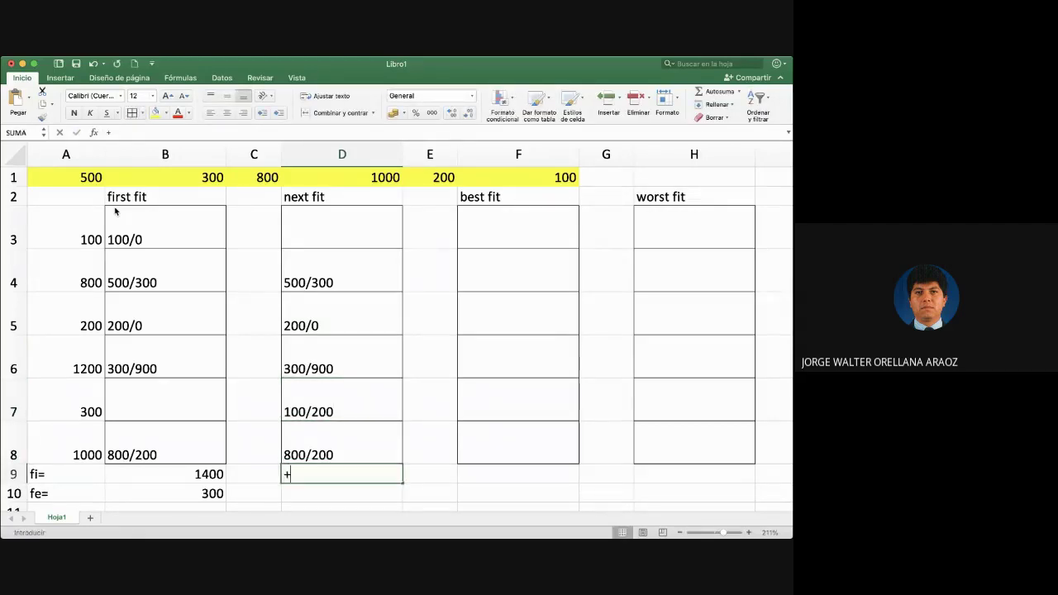
{"action": "type", "text": "300"}
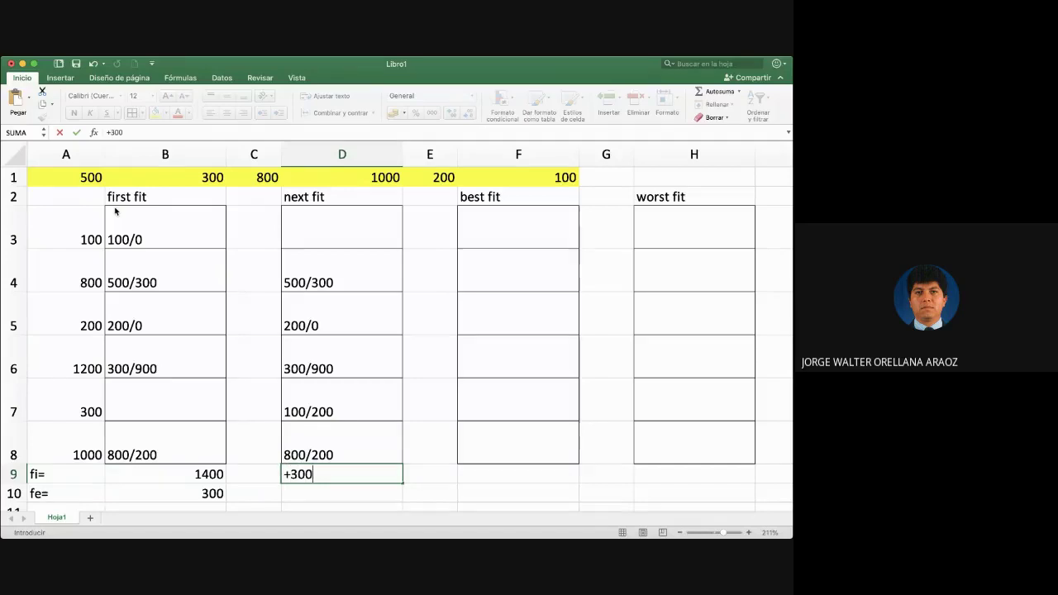
{"action": "type", "text": "+0+900"}
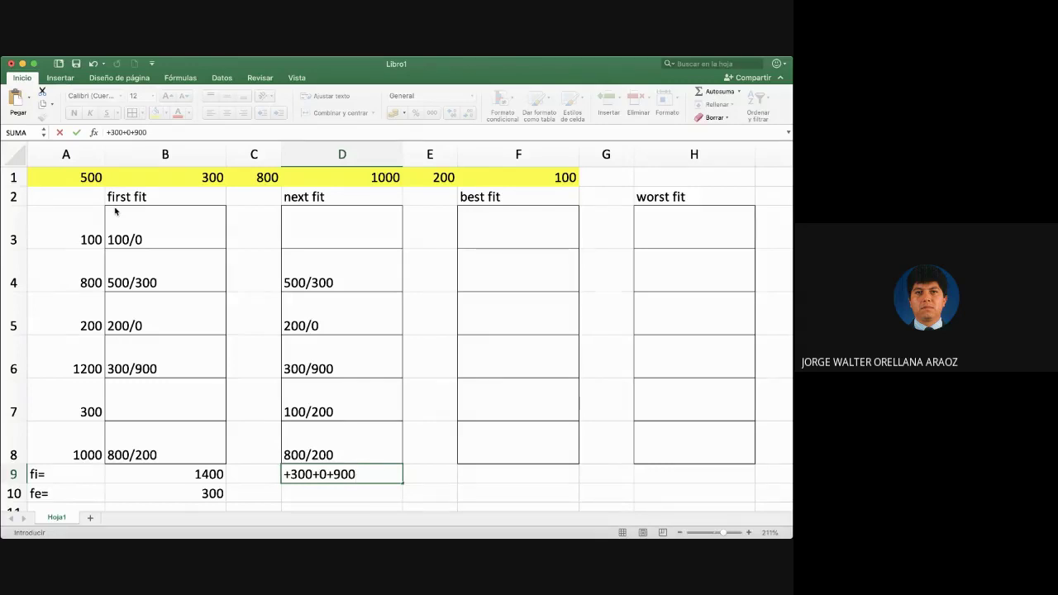
{"action": "type", "text": "+200+200"}
{"action": "key", "text": "Return"}
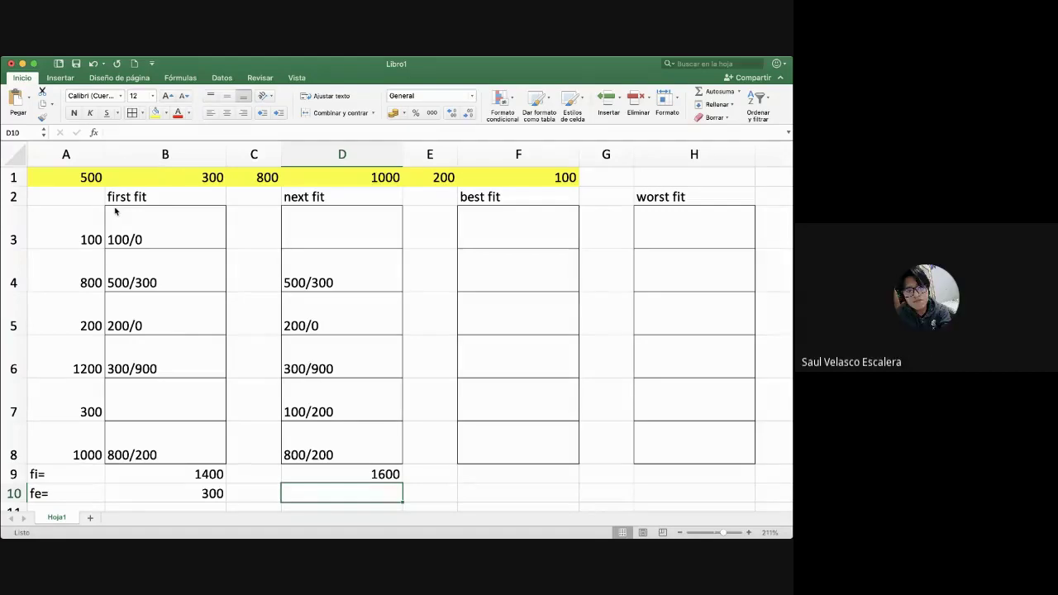
{"action": "type", "text": "100"}
{"action": "key", "text": "Tab"}
- Enter 500/300 in F4, in the best fit column beside the size 800
{"action": "key", "text": "Up"}
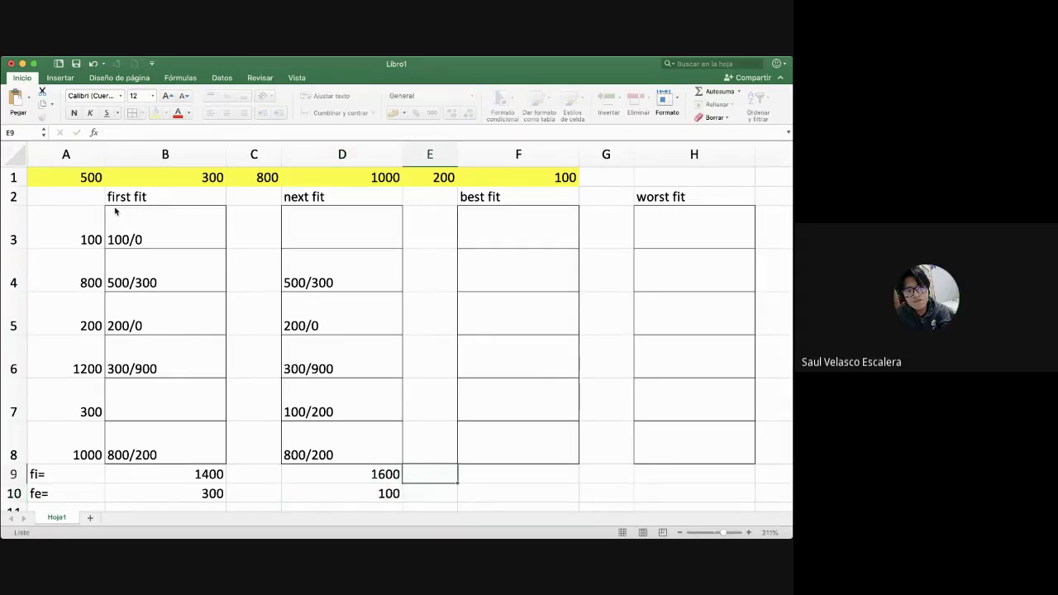
{"action": "key", "text": "Right"}
{"action": "key", "text": "Up"}
{"action": "key", "text": "Up"}
{"action": "key", "text": "Up"}
{"action": "key", "text": "Up"}
{"action": "key", "text": "Up"}
{"action": "key", "text": "Up"}
{"action": "key", "text": "Up"}
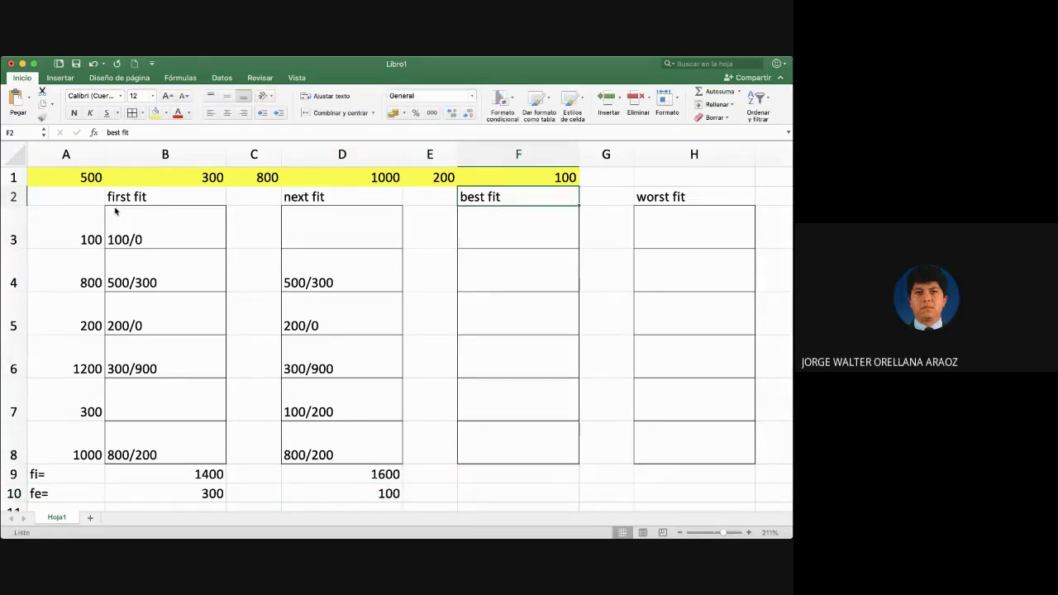
{"action": "key", "text": "Down"}
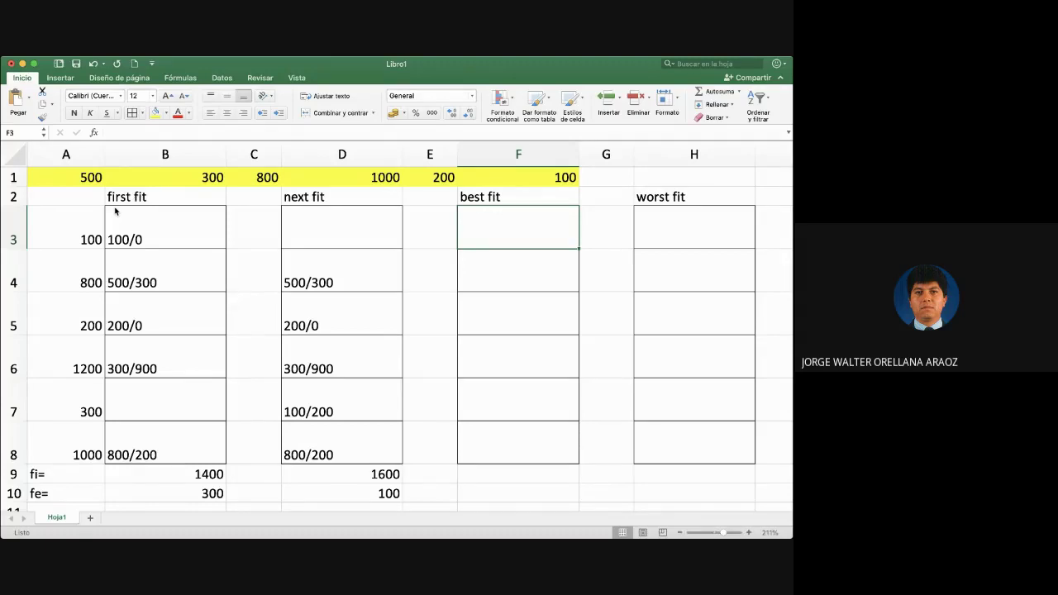
{"action": "key", "text": "Down"}
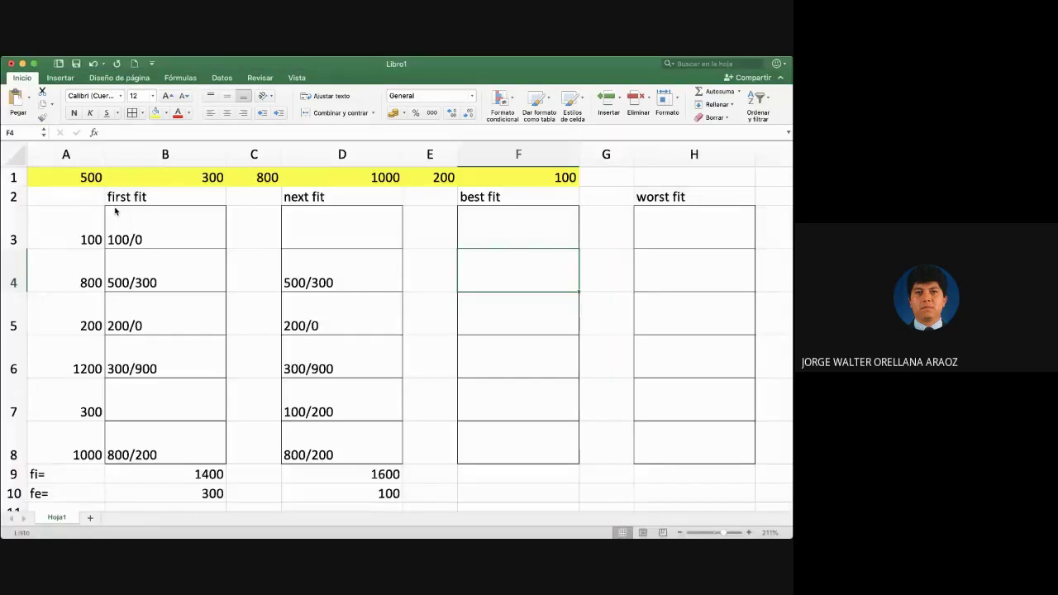
{"action": "type", "text": "500/300"}
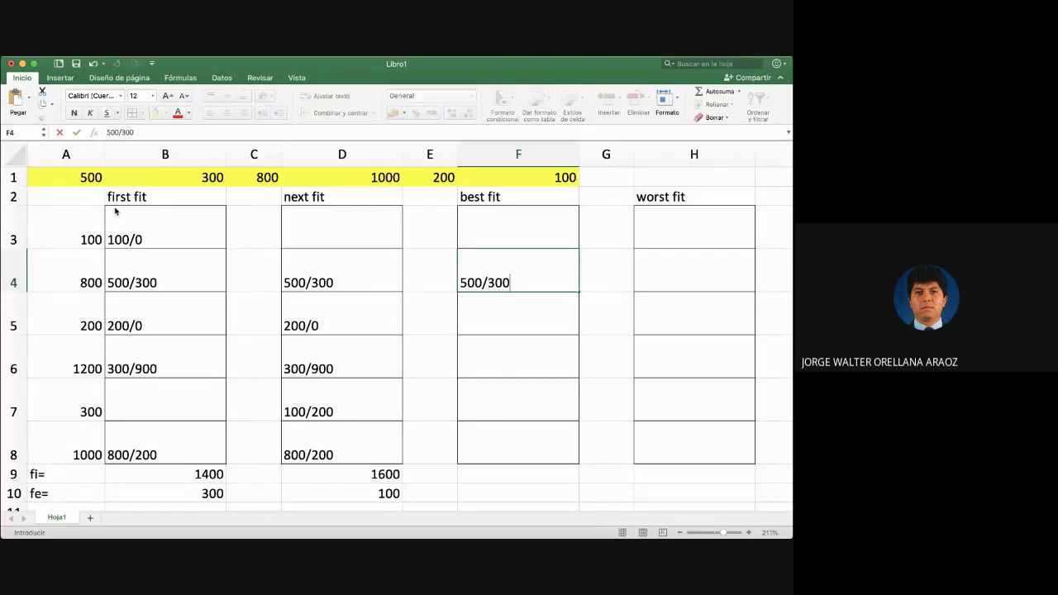
{"action": "key", "text": "Return"}
{"action": "key", "text": "Up"}
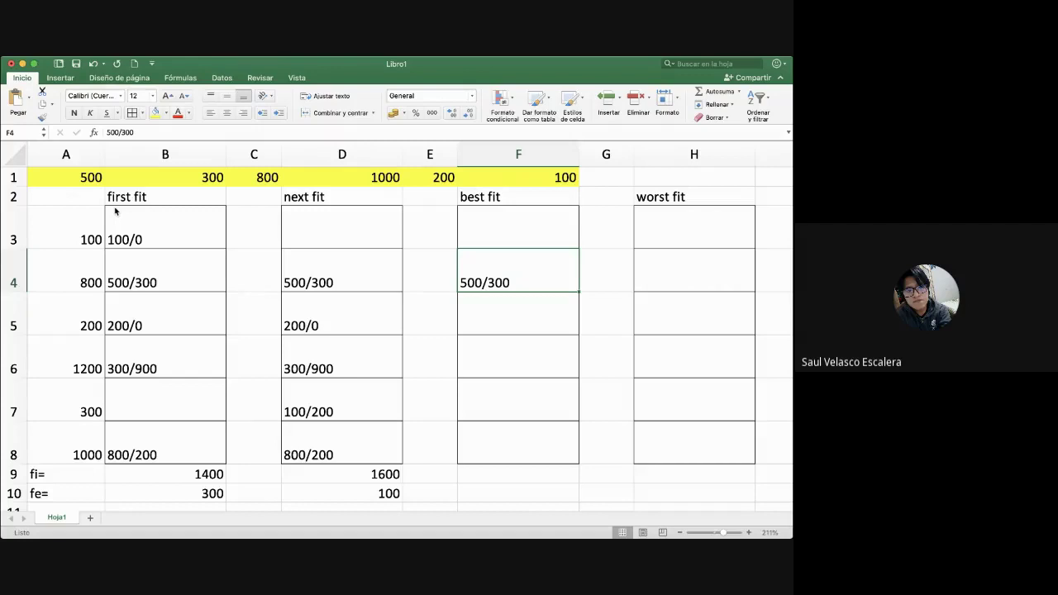
- Enter 300/0 in F7 and 800/200 in F8, in the best fit column beside the sizes 300 and 1000
{"action": "key", "text": "Down"}
{"action": "key", "text": "Down"}
{"action": "key", "text": "Down"}
{"action": "type", "text": "300/0"}
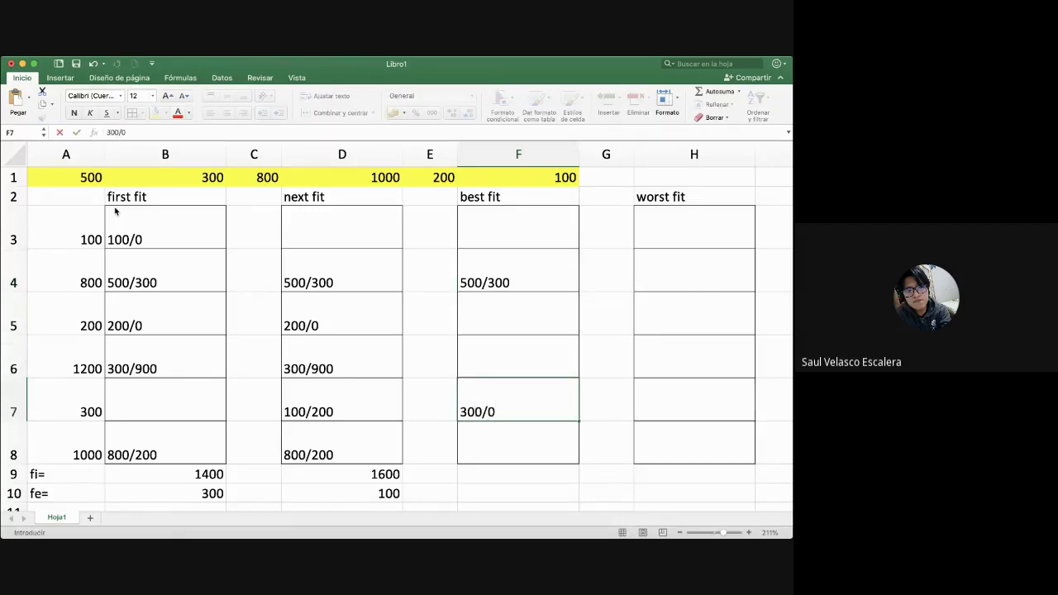
{"action": "key", "text": "Up"}
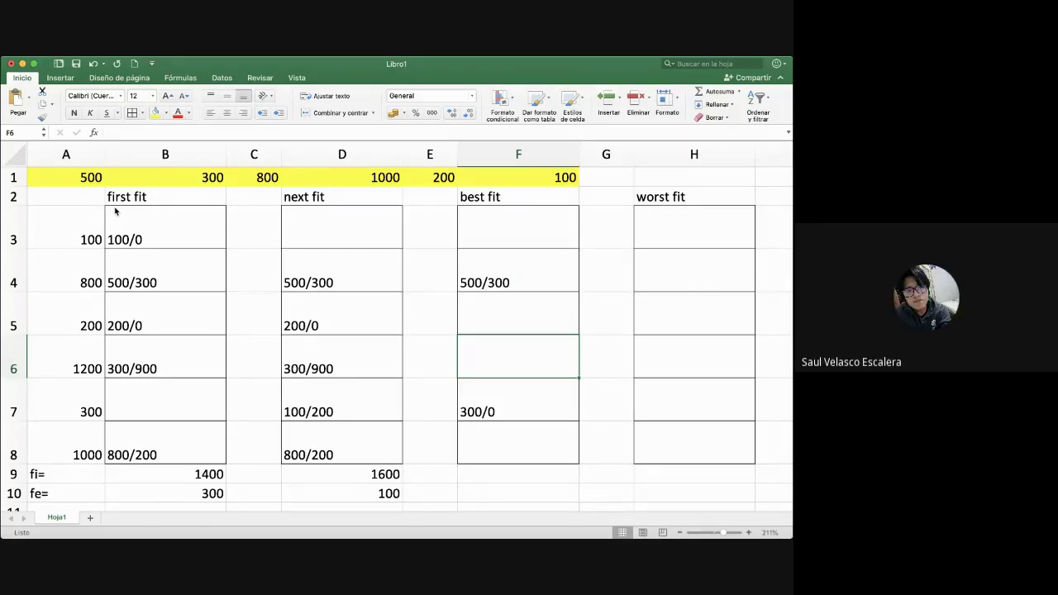
{"action": "key", "text": "Down"}
{"action": "key", "text": "Down"}
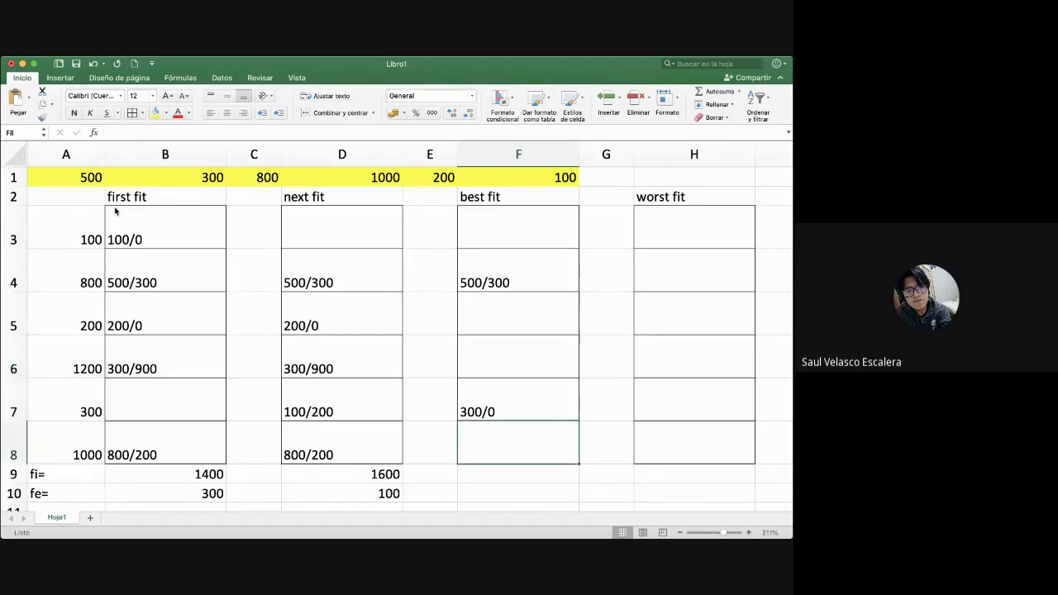
{"action": "type", "text": "800/200"}
{"action": "key", "text": "Up"}
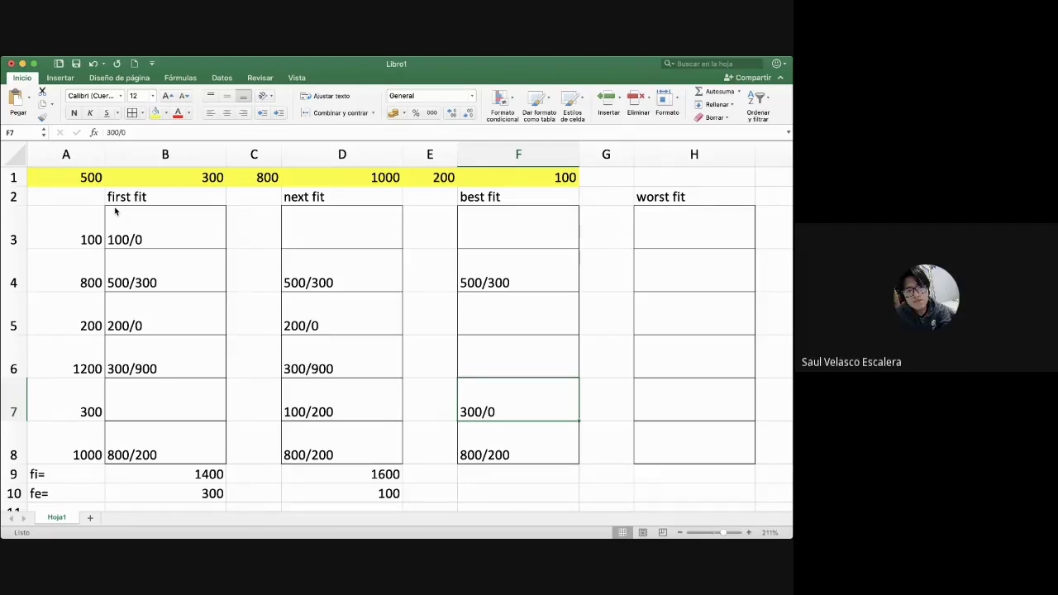
- Enter 200/0 in F5 and 100/0 in F3, in the best fit column beside the sizes 200 and 100
{"action": "key", "text": "Up"}
{"action": "key", "text": "Up"}
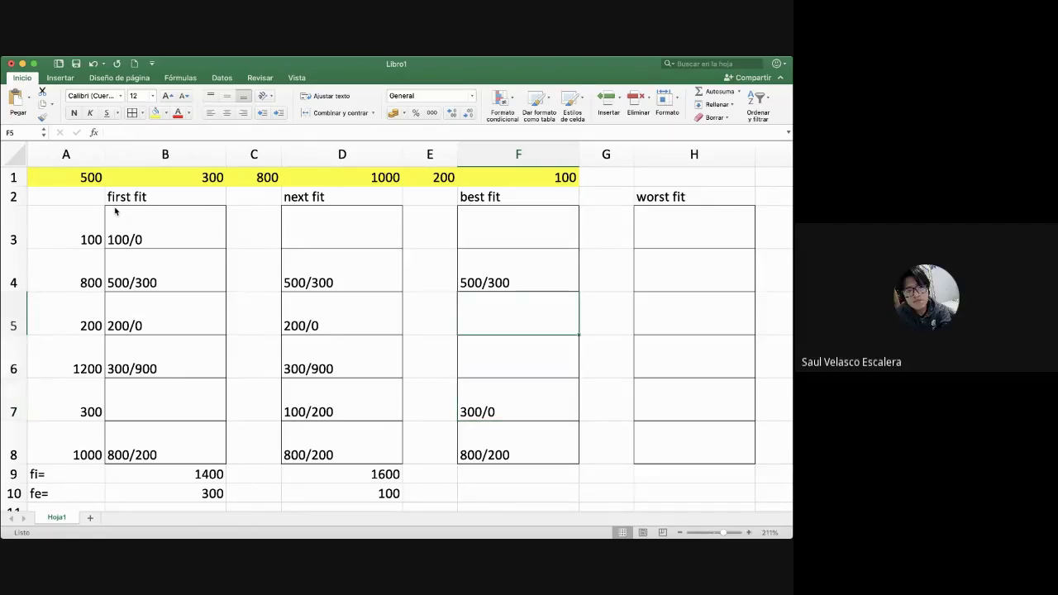
{"action": "type", "text": "200/0"}
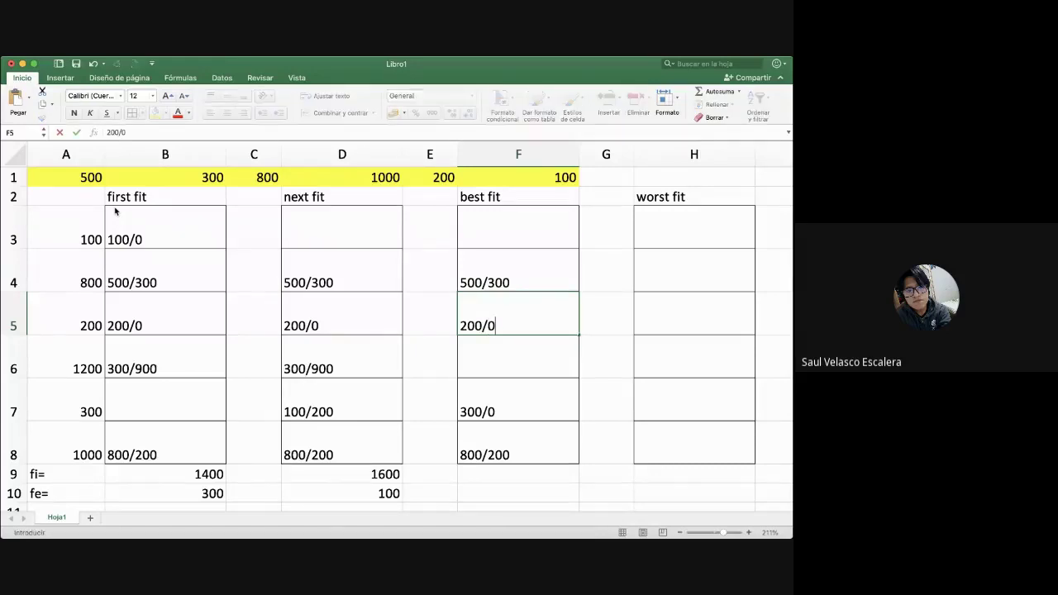
{"action": "key", "text": "Up"}
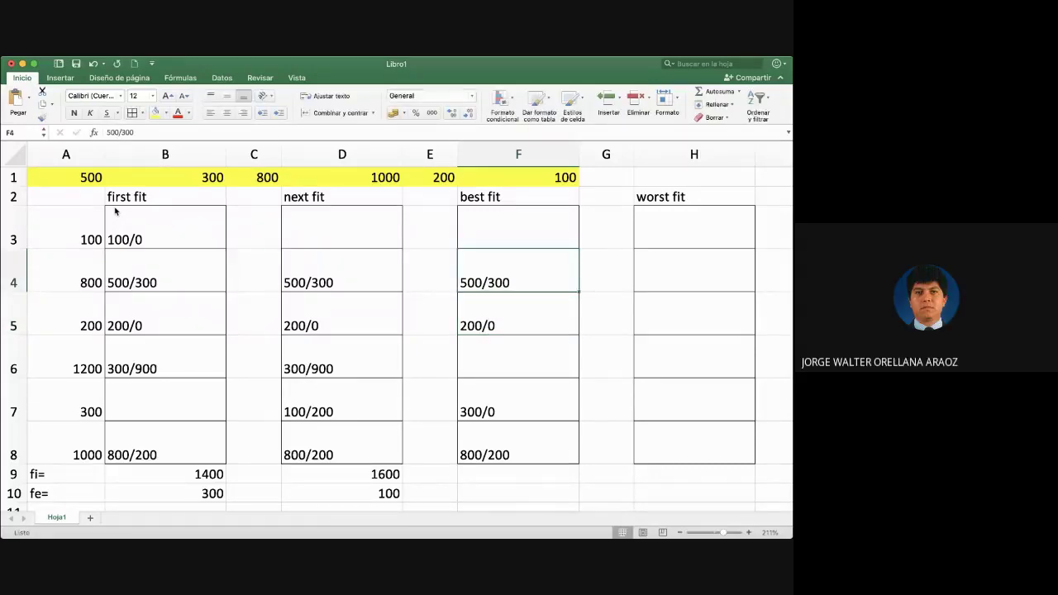
{"action": "key", "text": "Up"}
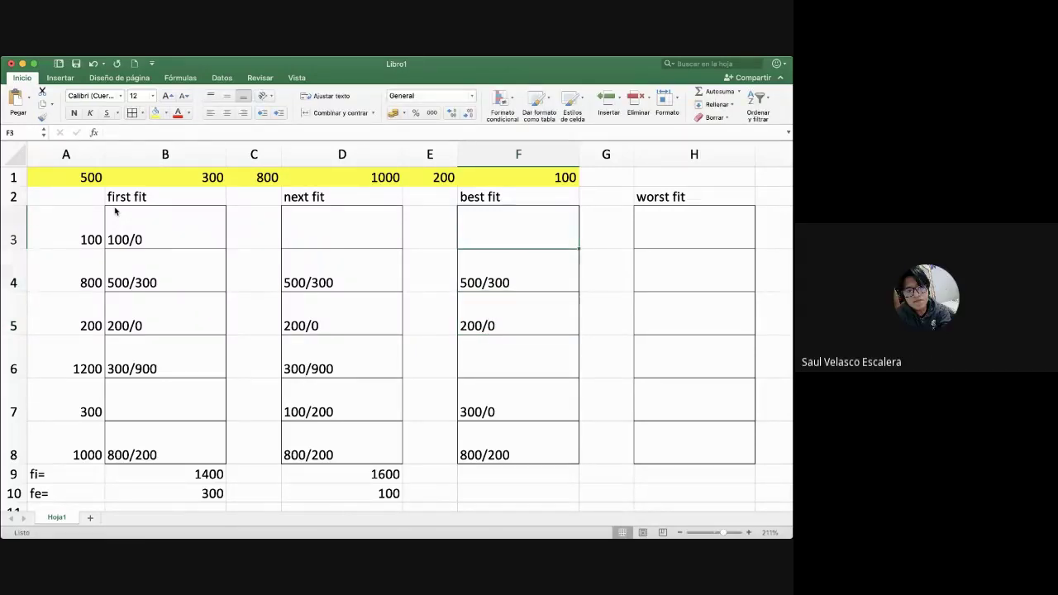
{"action": "type", "text": "100"}
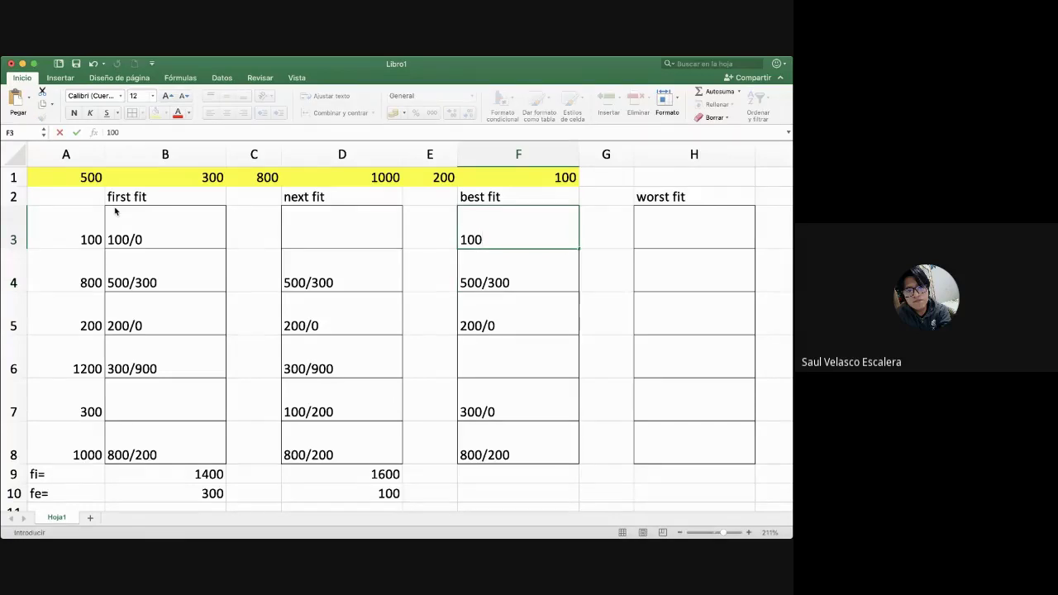
{"action": "type", "text": "/0"}
{"action": "key", "text": "Down"}
- Enter the best fit internal fragmentation formula +0+300+0+0+200 in F9, in the fi row
{"action": "key", "text": "Down"}
{"action": "key", "text": "Down"}
{"action": "key", "text": "Down"}
{"action": "key", "text": "Down"}
{"action": "key", "text": "Down"}
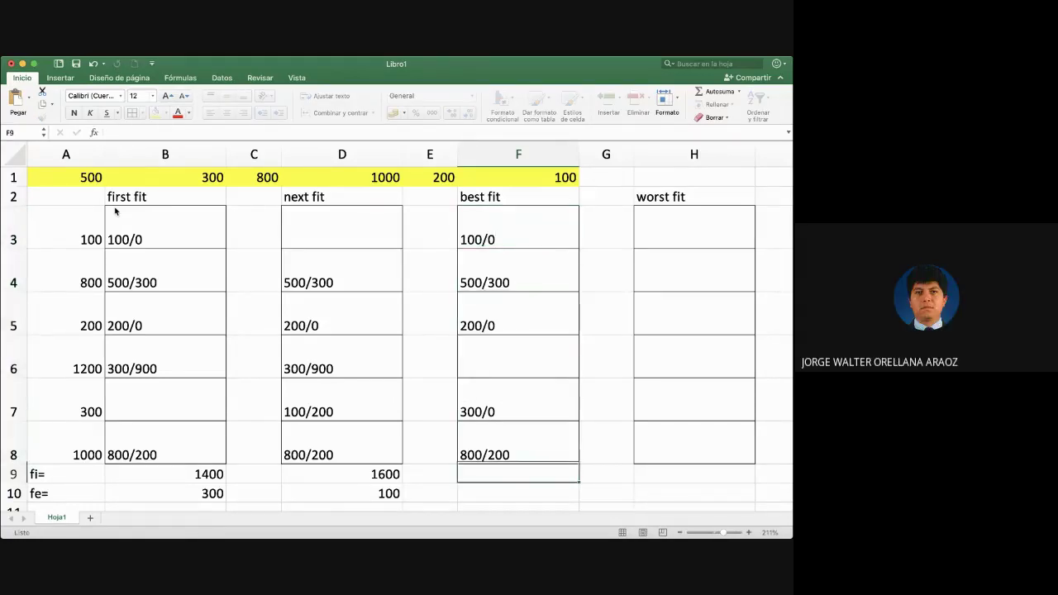
{"action": "type", "text": "+"}
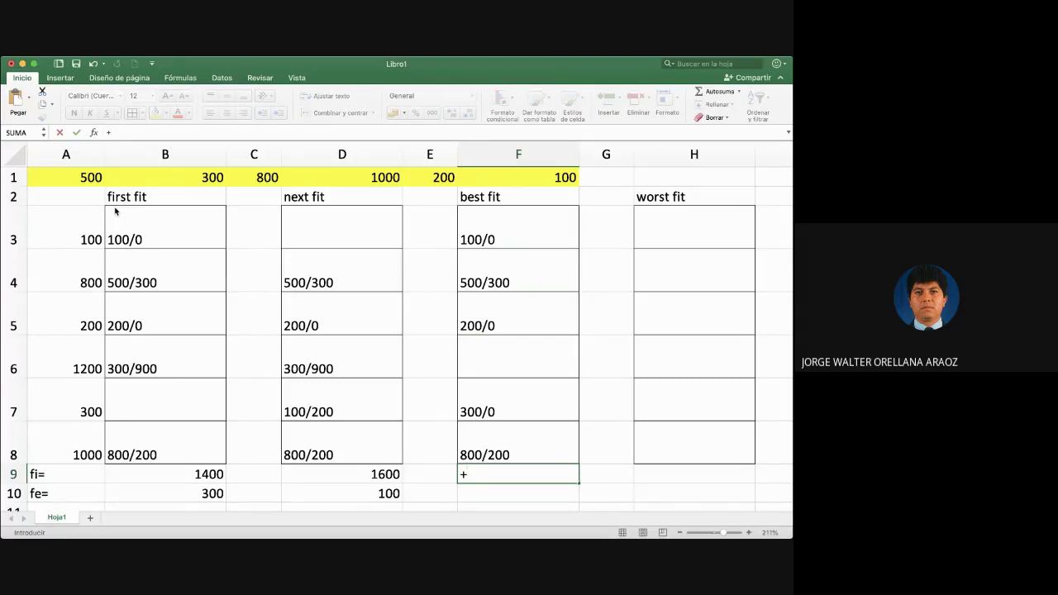
{"action": "type", "text": "0+300+0+0+"}
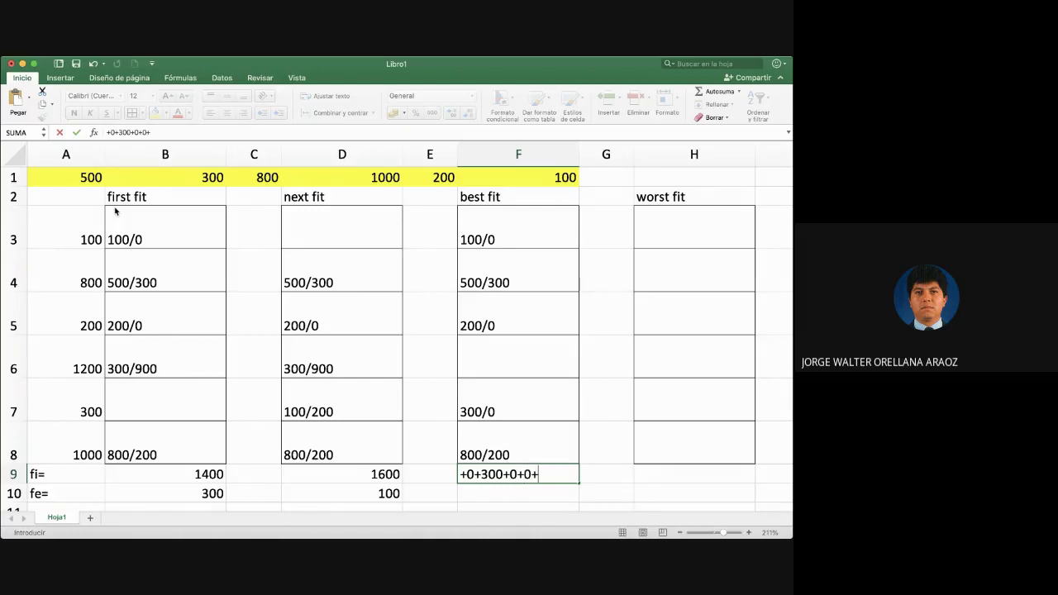
{"action": "type", "text": "200"}
{"action": "key", "text": "Return"}
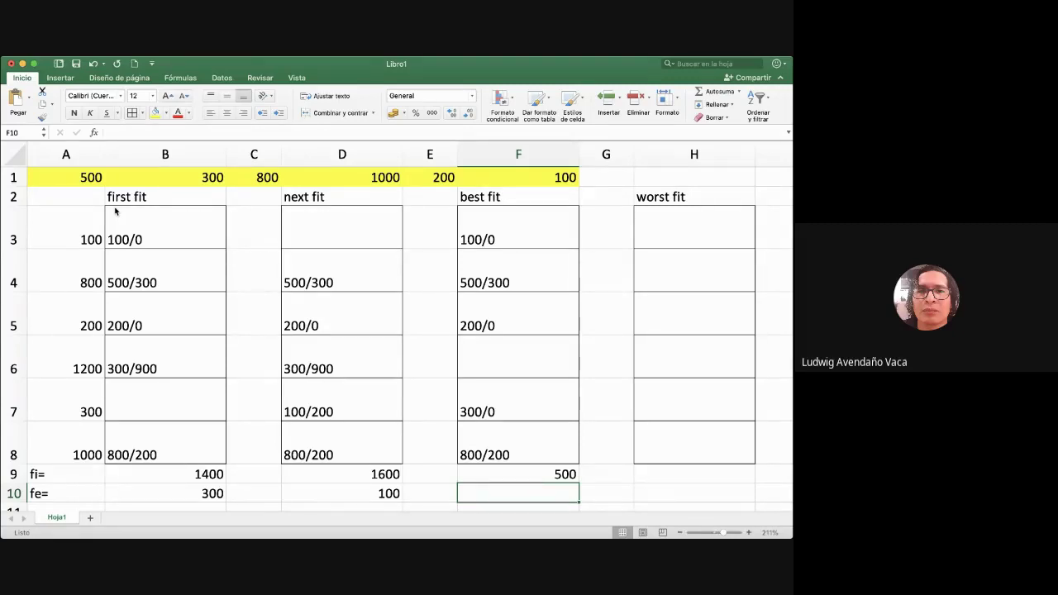
- Enter 1000/200 in F6, in the best fit column beside the size 1200
{"action": "key", "text": "Up"}
{"action": "key", "text": "Up"}
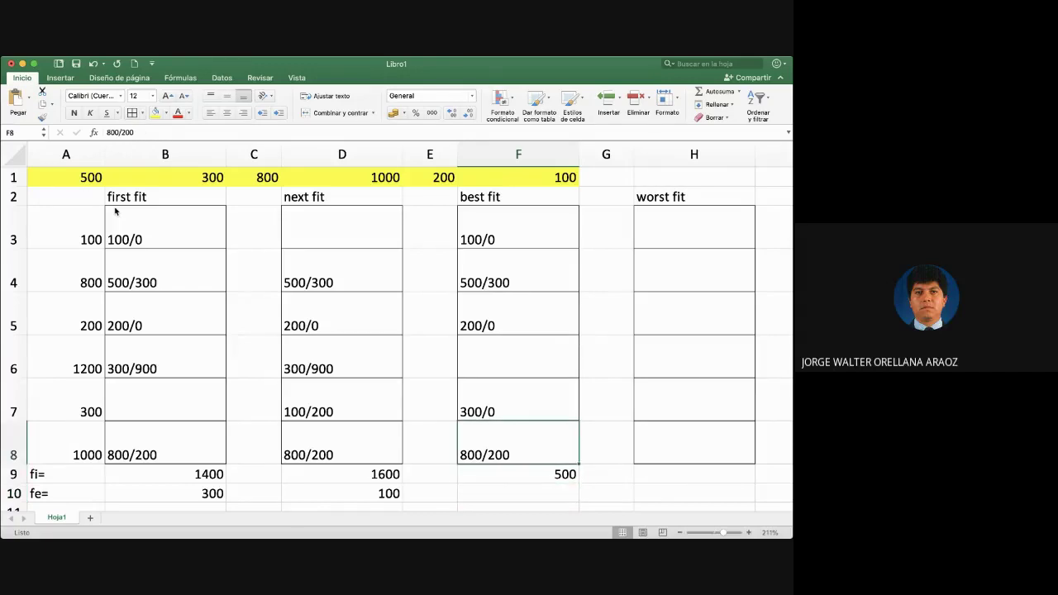
{"action": "key", "text": "Up"}
{"action": "key", "text": "Up"}
{"action": "key", "text": "Up"}
{"action": "key", "text": "Up"}
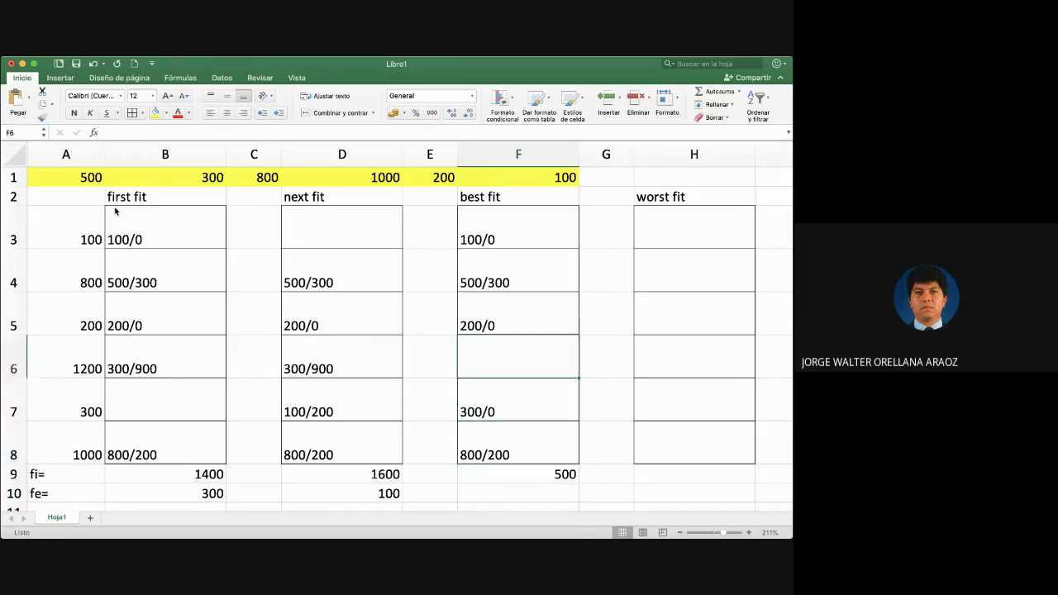
{"action": "key", "text": "Down"}
{"action": "key", "text": "Down"}
{"action": "key", "text": "Down"}
{"action": "key", "text": "Down"}
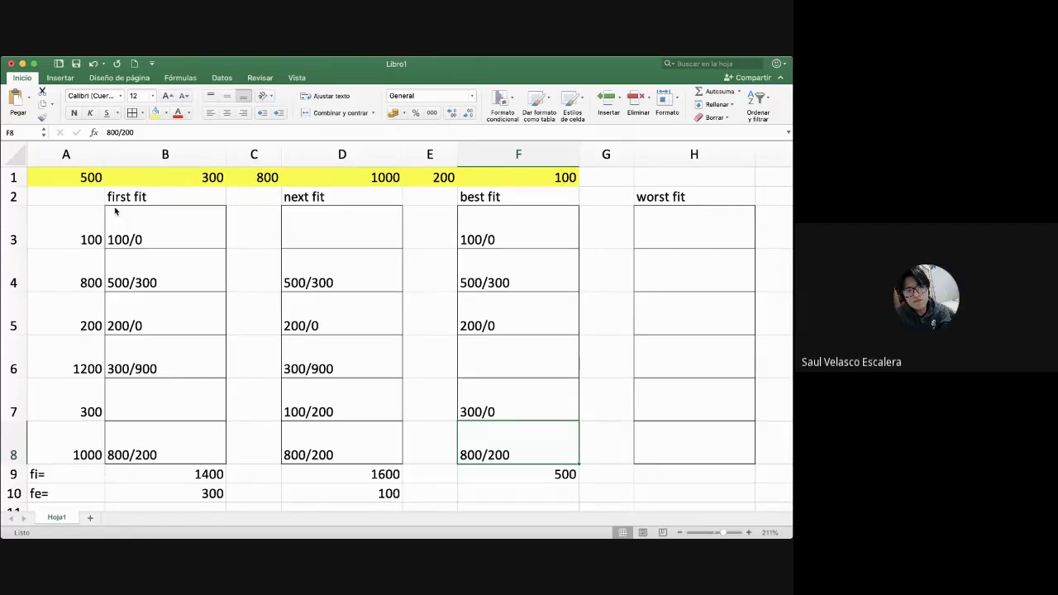
{"action": "key", "text": "Up"}
{"action": "key", "text": "Up"}
{"action": "type", "text": "1"}
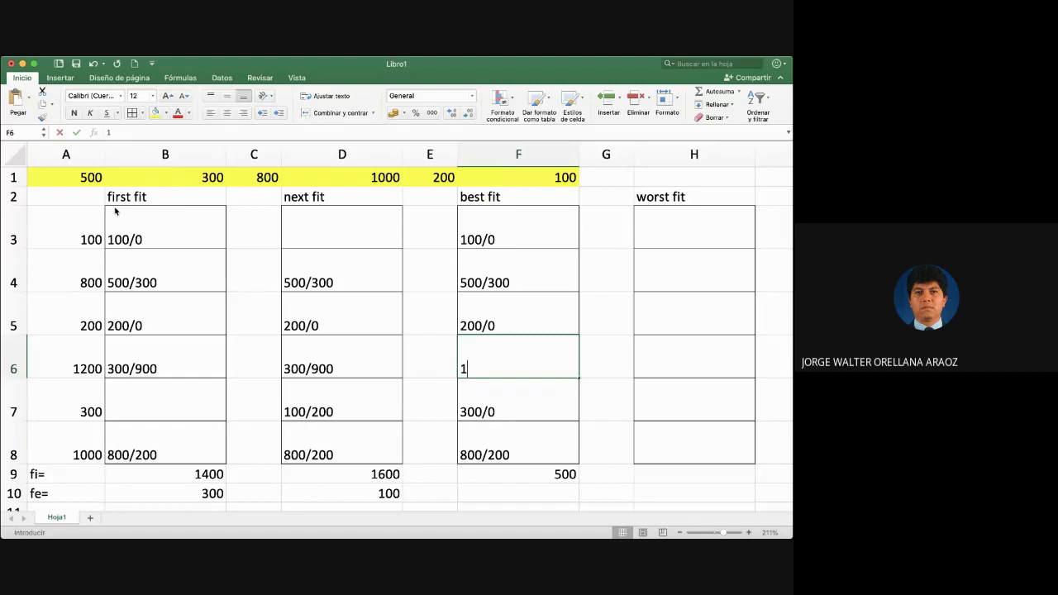
{"action": "type", "text": "000/200"}
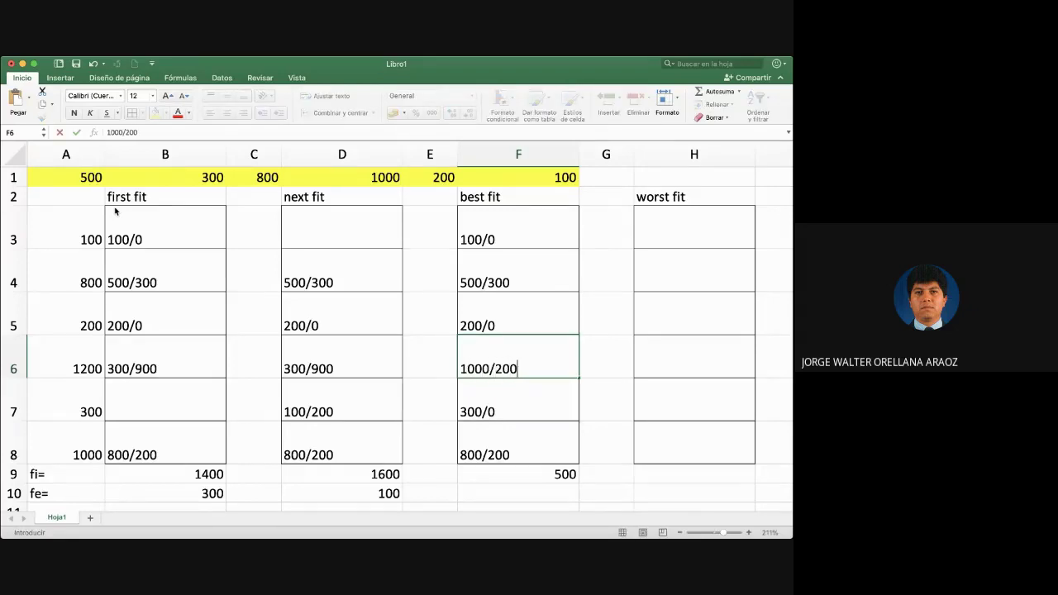
{"action": "key", "text": "Return"}
- Extend the best fit fi formula in F9 with +200 and enter 0 as its external fragmentation in F10
{"action": "key", "text": "Down"}
{"action": "key", "text": "Down"}
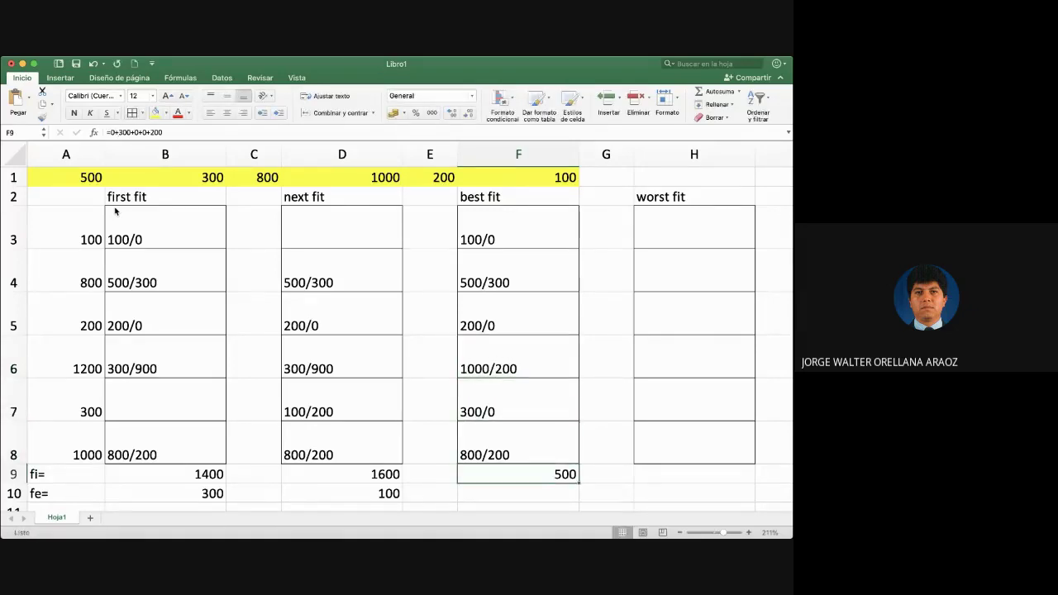
{"action": "left_click", "coordinate": [172, 130]}
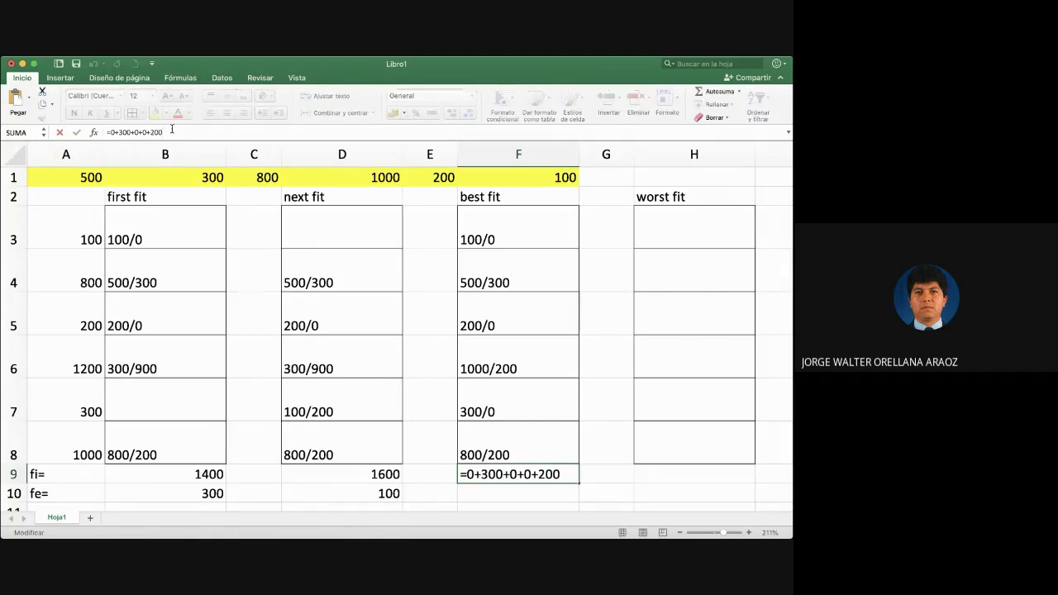
{"action": "type", "text": "+200"}
{"action": "key", "text": "Return"}
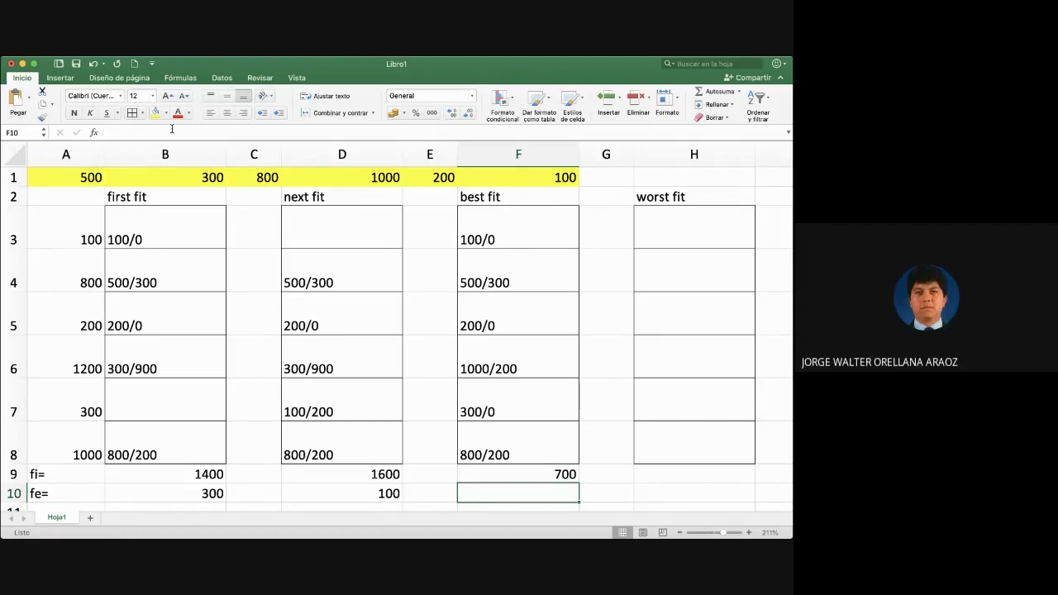
{"action": "type", "text": "0"}
{"action": "key", "text": "Tab"}
- Enter 500/700 in H6, in the worst fit column beside the size 1200
{"action": "key", "text": "Tab"}
{"action": "key", "text": "Up"}
{"action": "key", "text": "Up"}
{"action": "key", "text": "Up"}
{"action": "key", "text": "Up"}
{"action": "key", "text": "Up"}
{"action": "key", "text": "Up"}
{"action": "key", "text": "Up"}
{"action": "key", "text": "Up"}
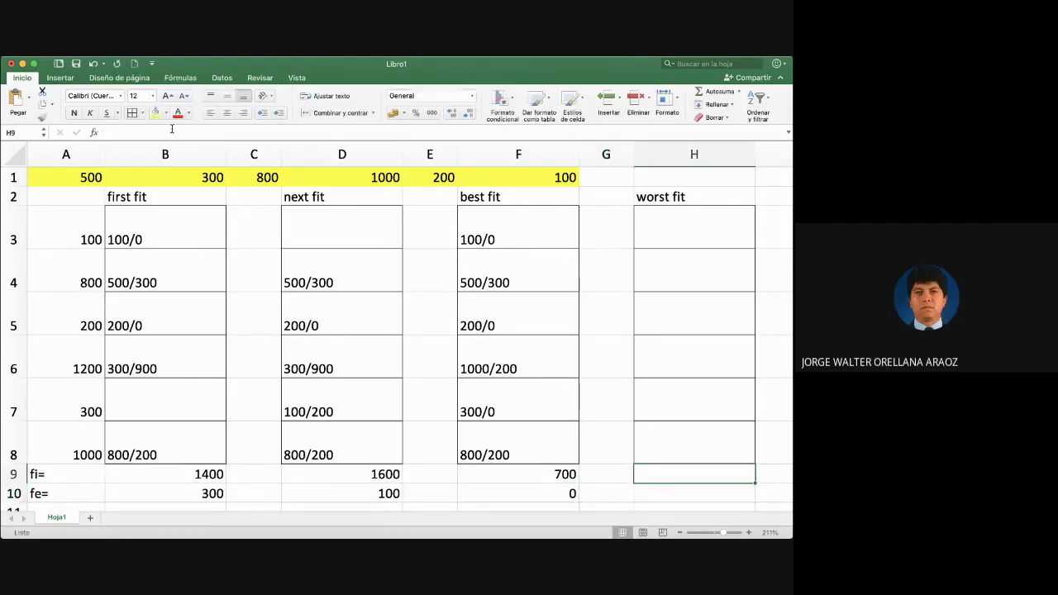
{"action": "key", "text": "Down"}
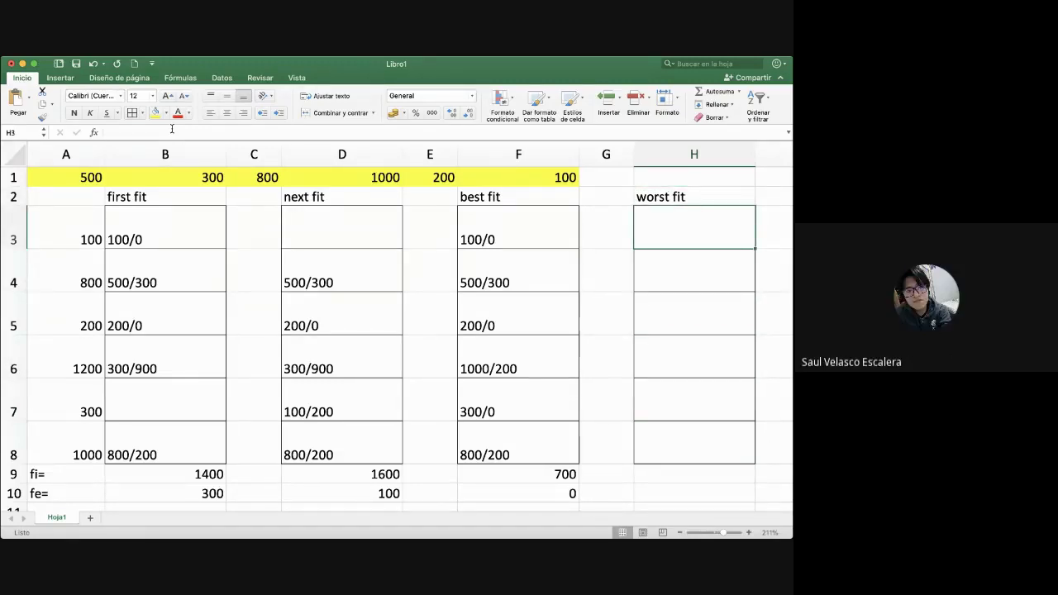
{"action": "key", "text": "Down"}
{"action": "key", "text": "Down"}
{"action": "key", "text": "Down"}
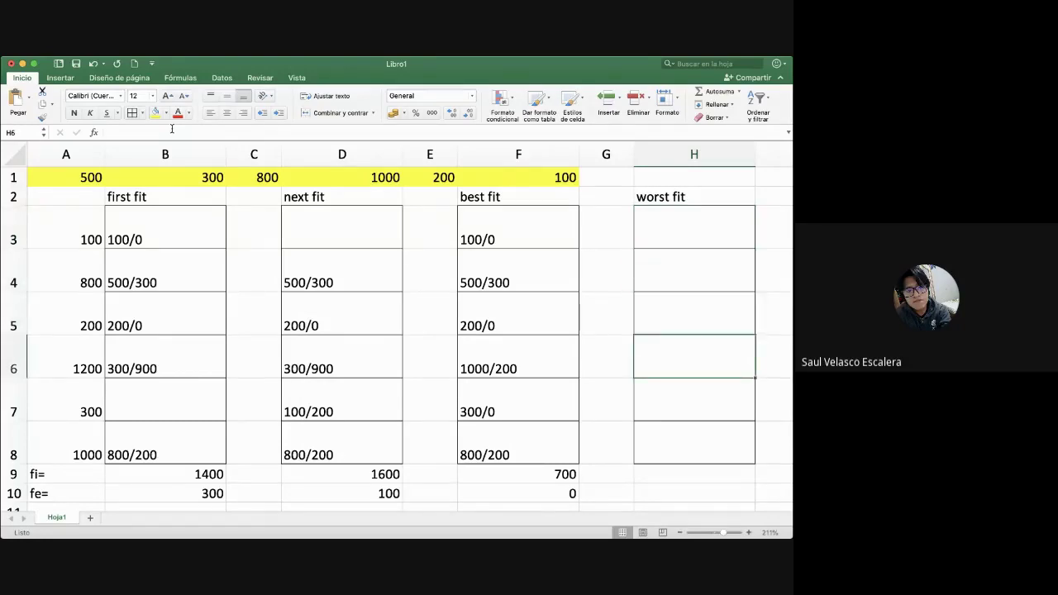
{"action": "type", "text": "500/700"}
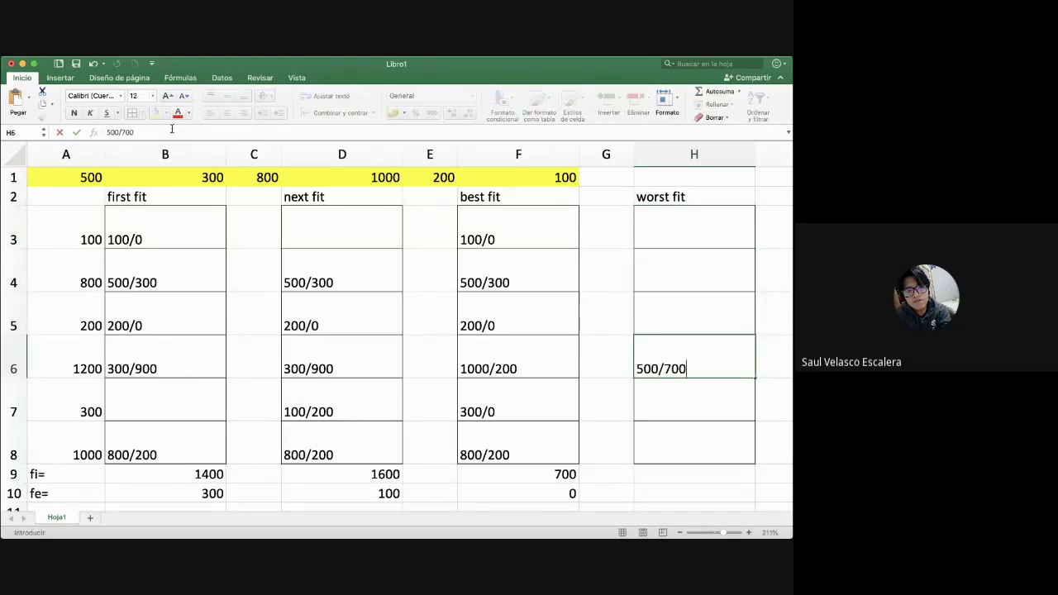
{"action": "key", "text": "Return"}
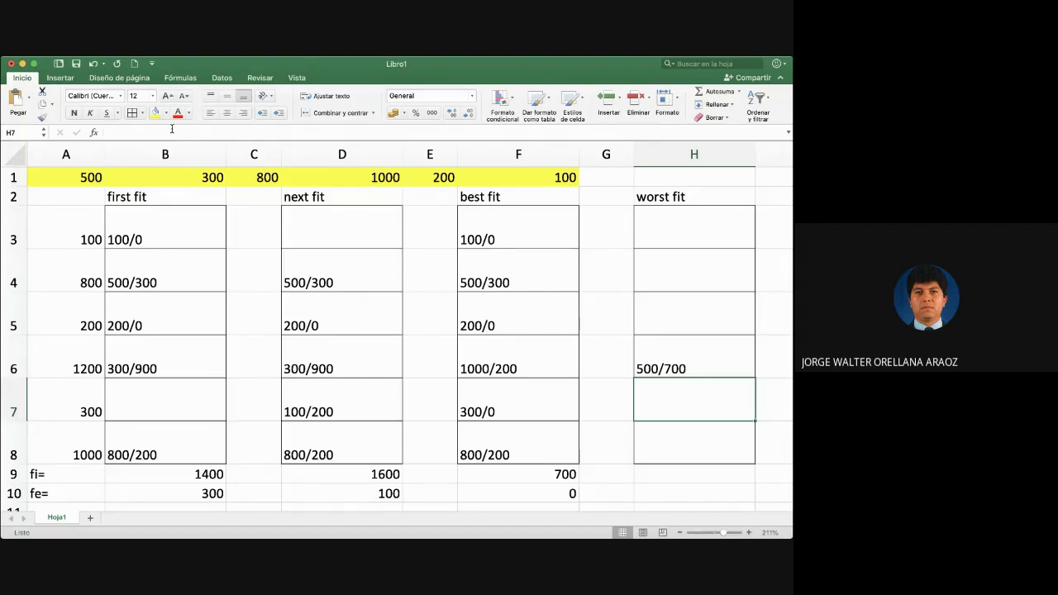
- Enter 300/700 in H8 and 800/0 in H4, in the worst fit column beside the sizes 1000 and 800
{"action": "key", "text": "Down"}
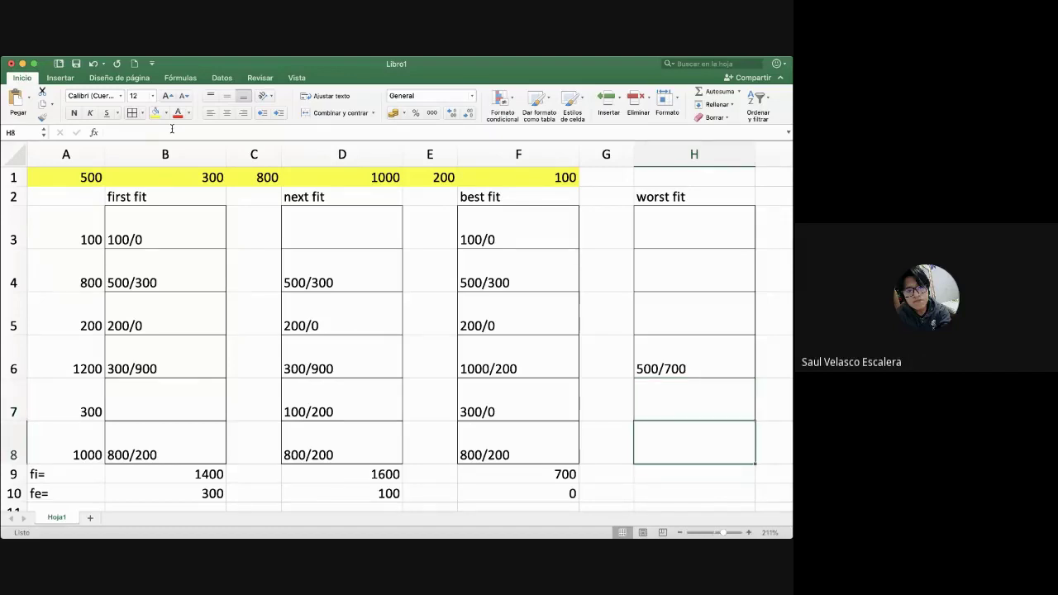
{"action": "type", "text": "300/700"}
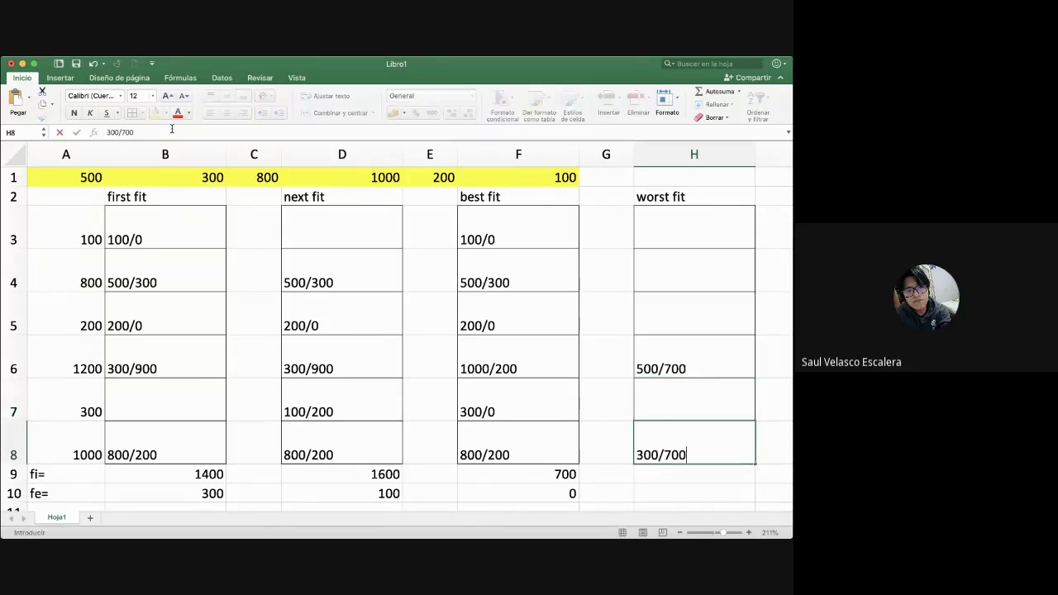
{"action": "key", "text": "Up"}
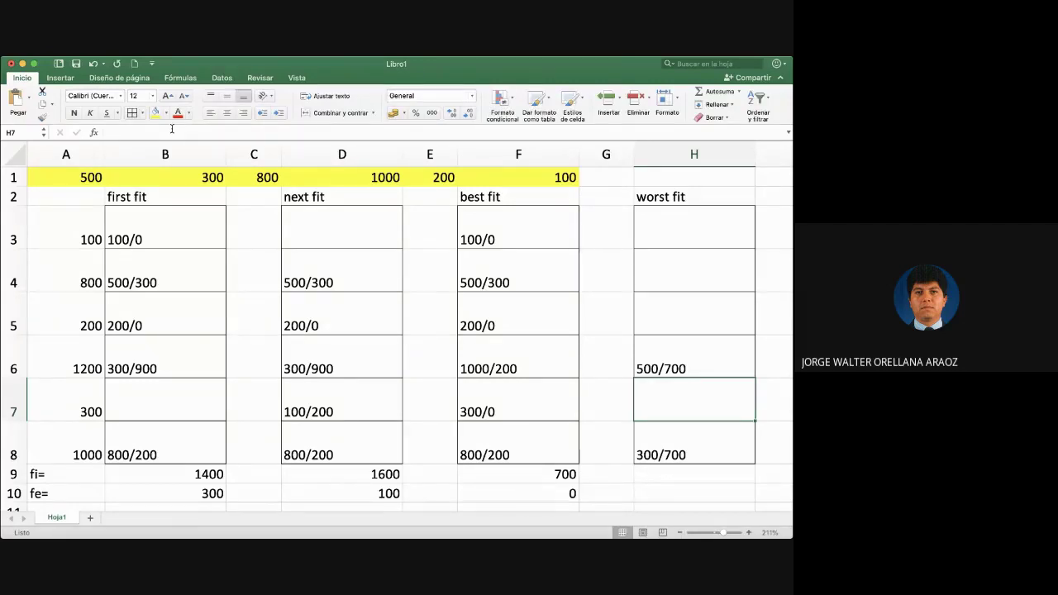
{"action": "key", "text": "Up"}
{"action": "key", "text": "Up"}
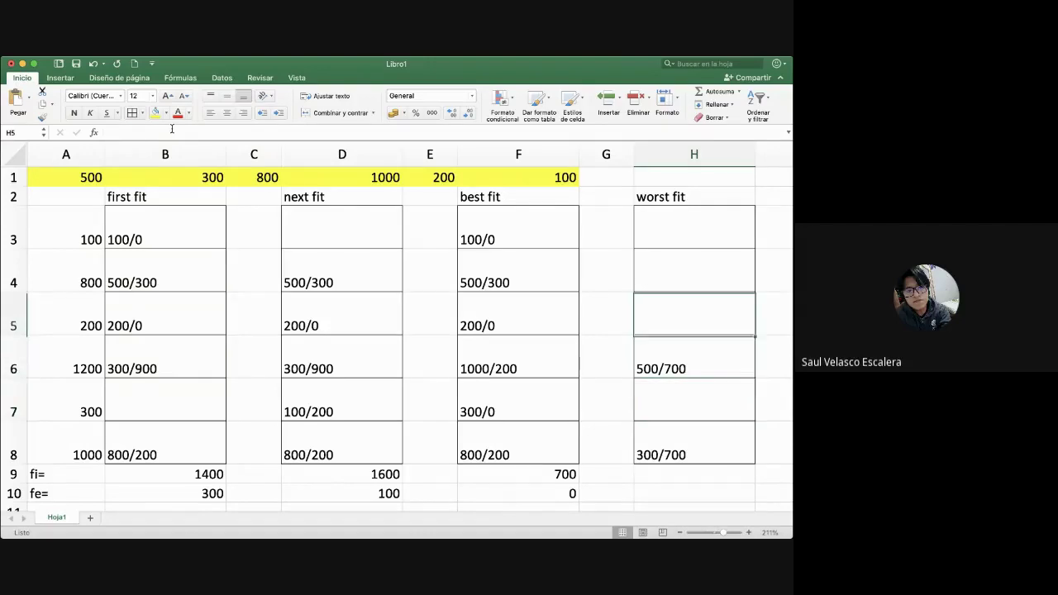
{"action": "key", "text": "Up"}
{"action": "type", "text": "800/0"}
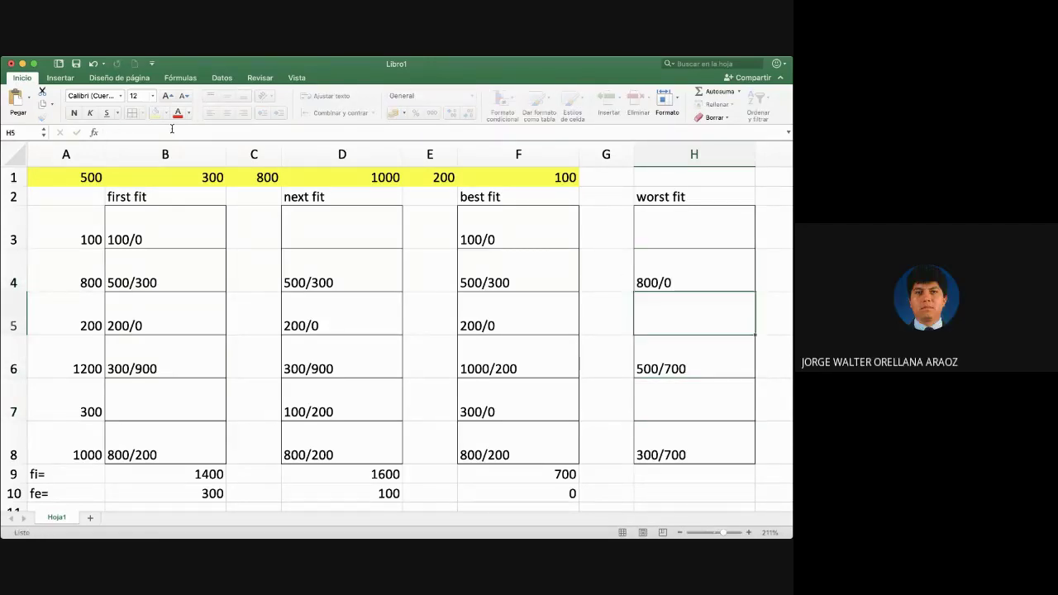
{"action": "key", "text": "Return"}
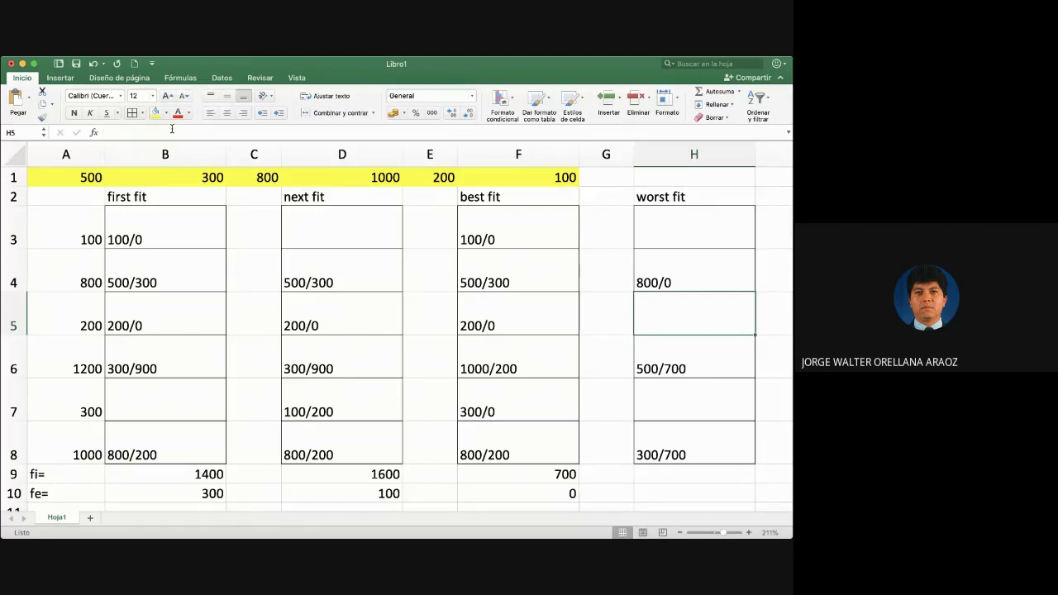
- Enter 200/100 in H7 and 100/100 in H5, in the worst fit column beside the sizes 300 and 200
{"action": "key", "text": "Down"}
{"action": "key", "text": "Down"}
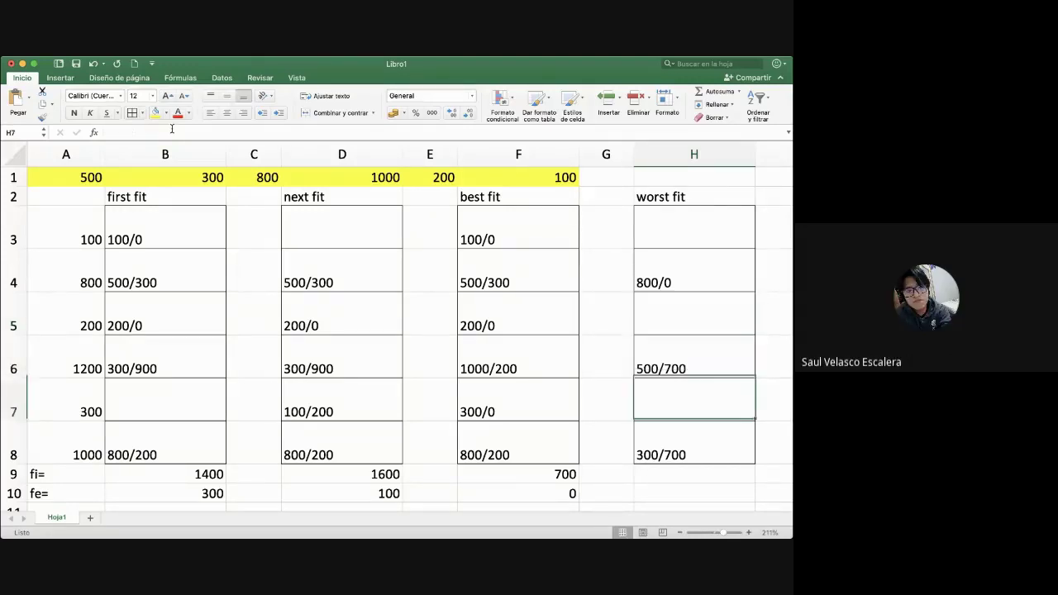
{"action": "type", "text": "200/100"}
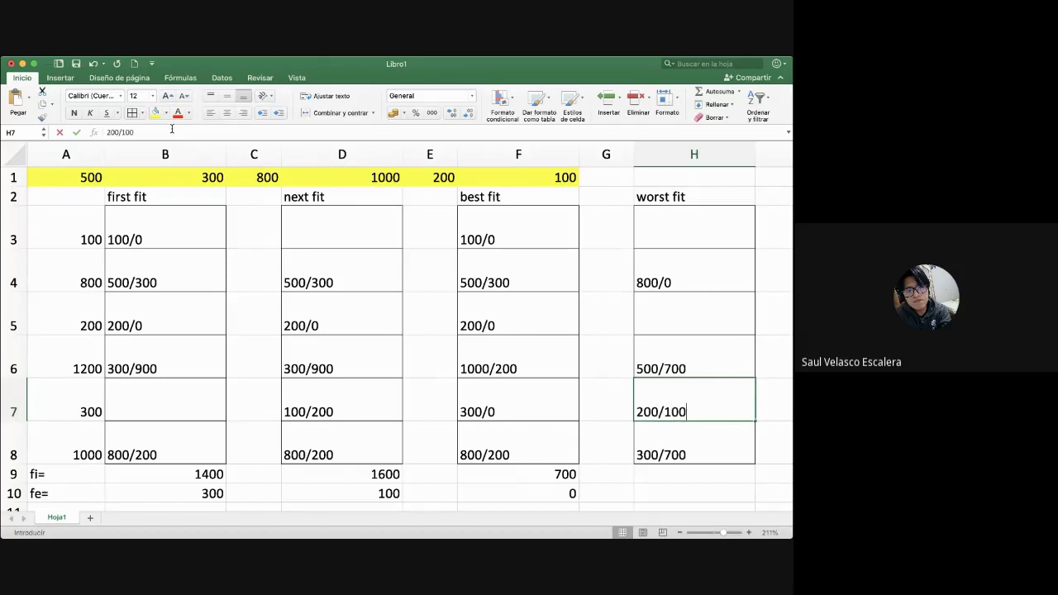
{"action": "key", "text": "Up"}
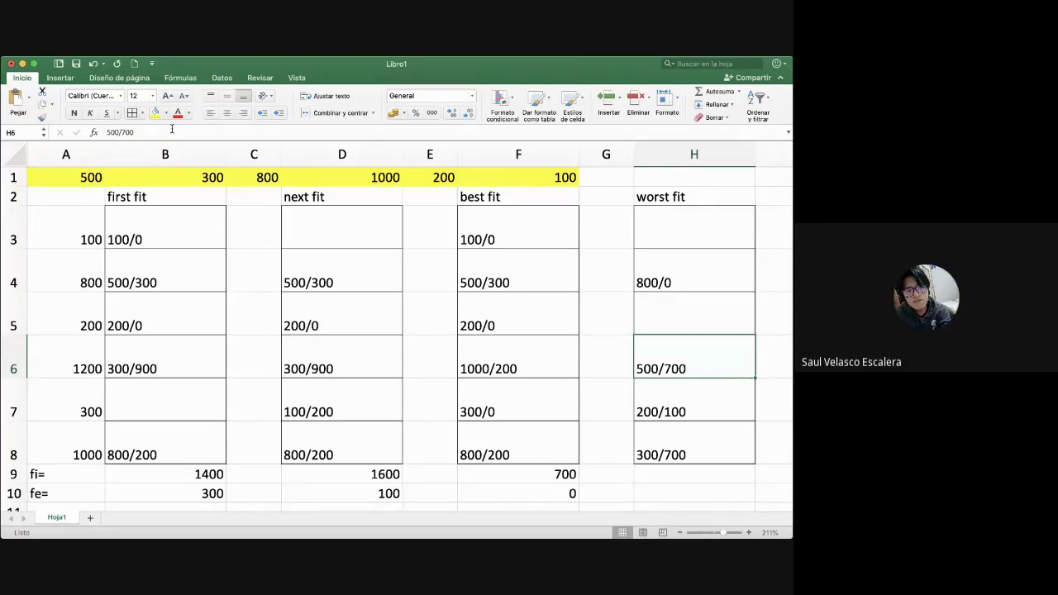
{"action": "key", "text": "Up"}
{"action": "type", "text": "100/100"}
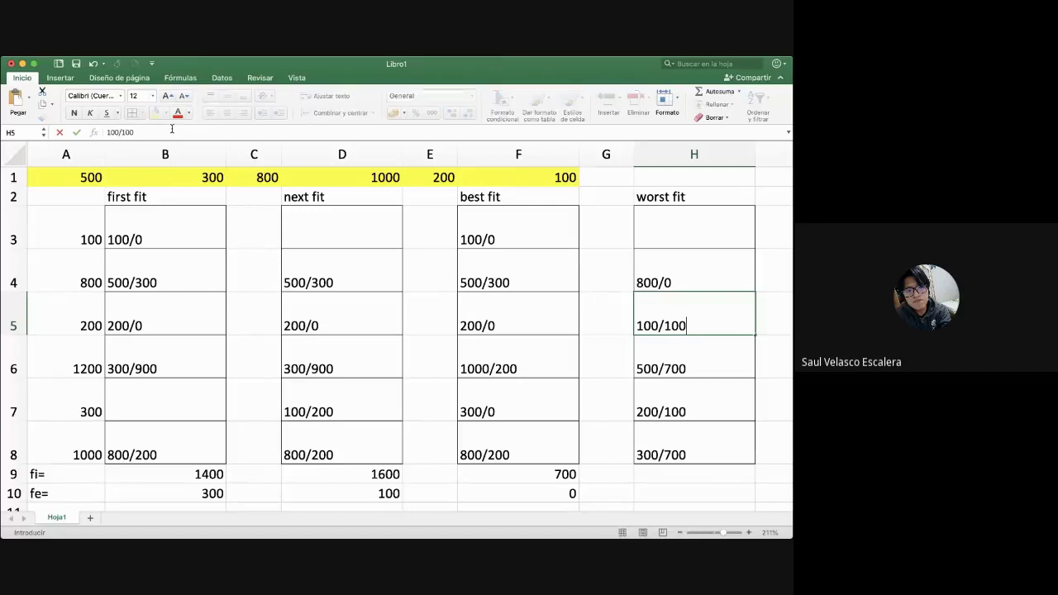
{"action": "key", "text": "Return"}
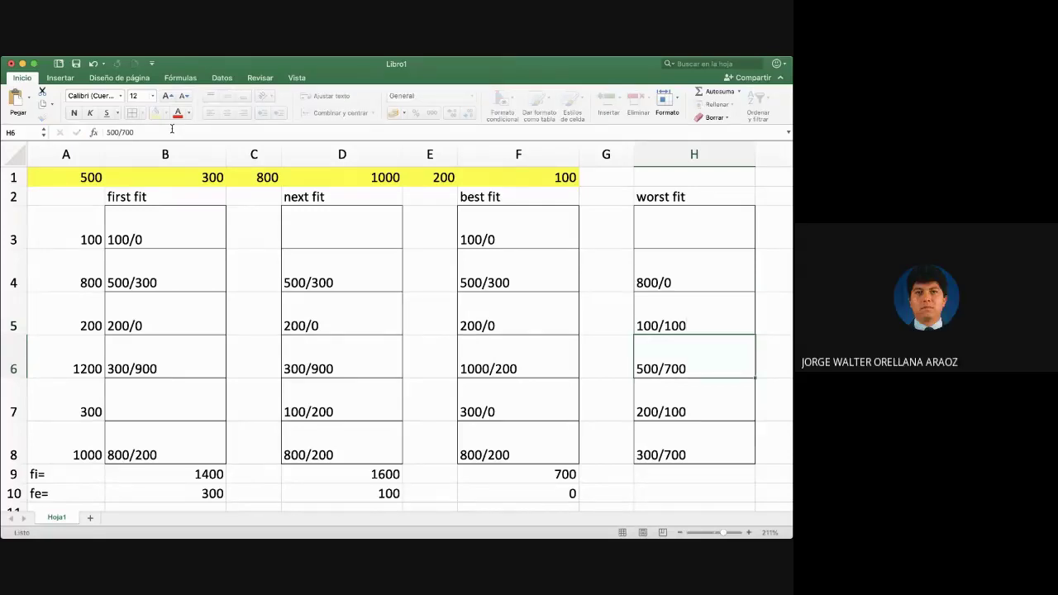
- Enter the worst fit internal fragmentation formula +0+100+700+100+700 in H9, in the fi row
{"action": "key", "text": "Down"}
{"action": "key", "text": "Down"}
{"action": "key", "text": "Down"}
{"action": "type", "text": "+"}
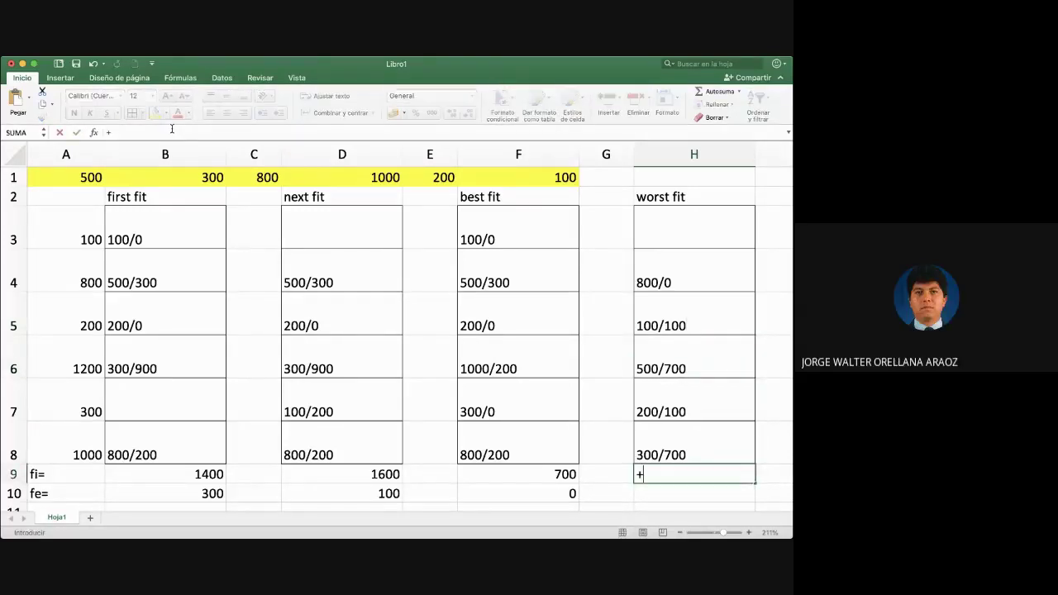
{"action": "type", "text": "0+100"}
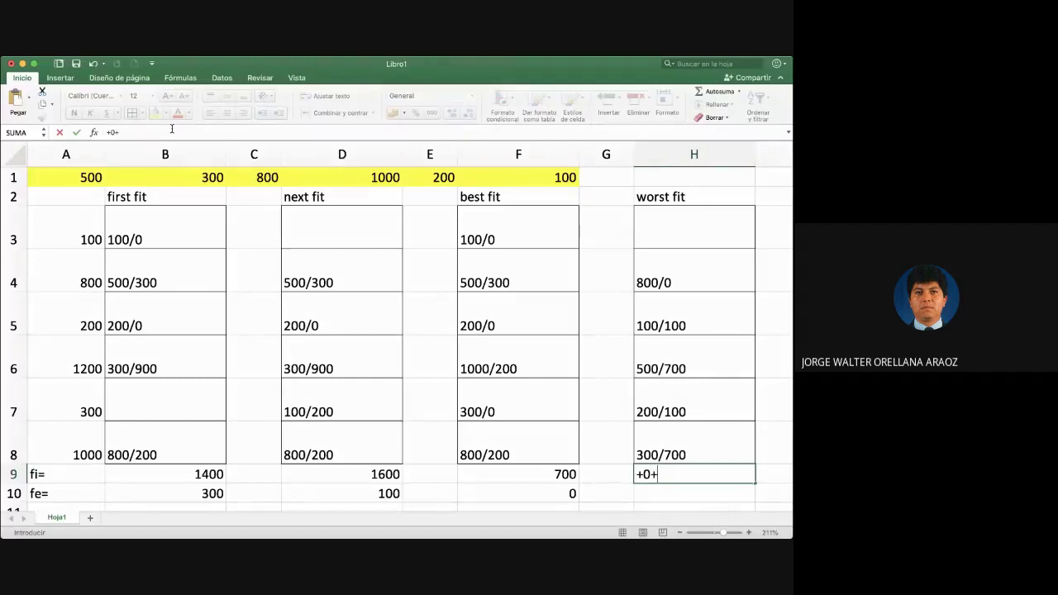
{"action": "type", "text": "+700+100+"}
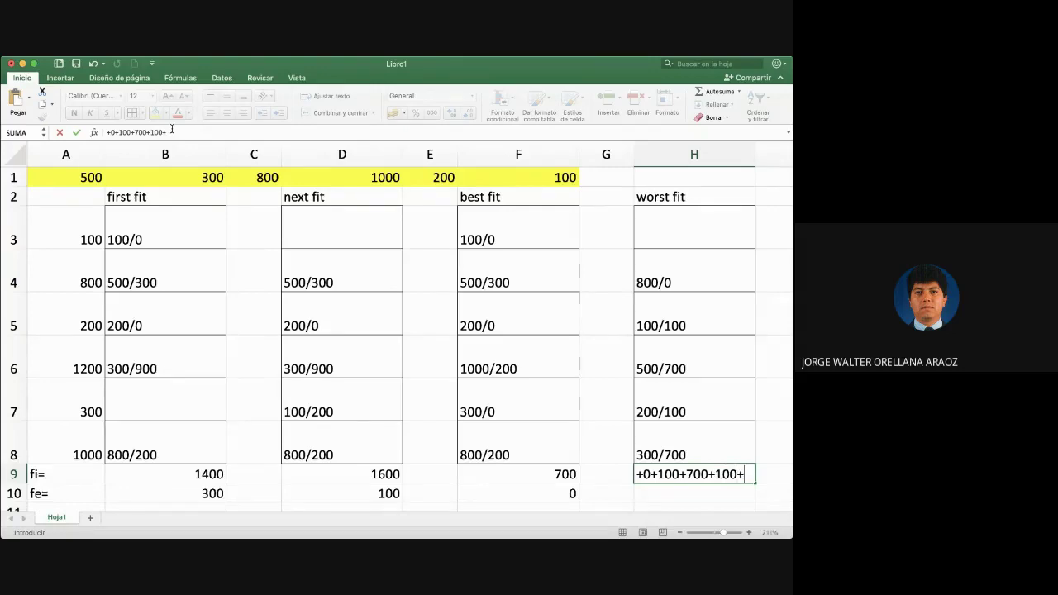
{"action": "type", "text": "700"}
{"action": "key", "text": "Return"}
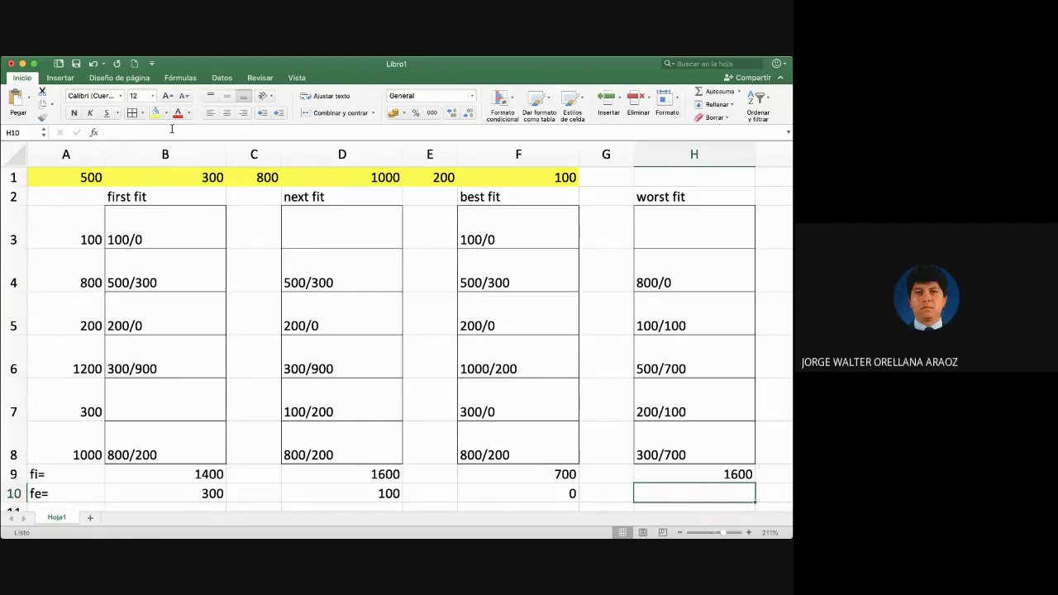
- Enter 100 as the worst fit external fragmentation in H10, in the fe row
{"action": "type", "text": "100"}
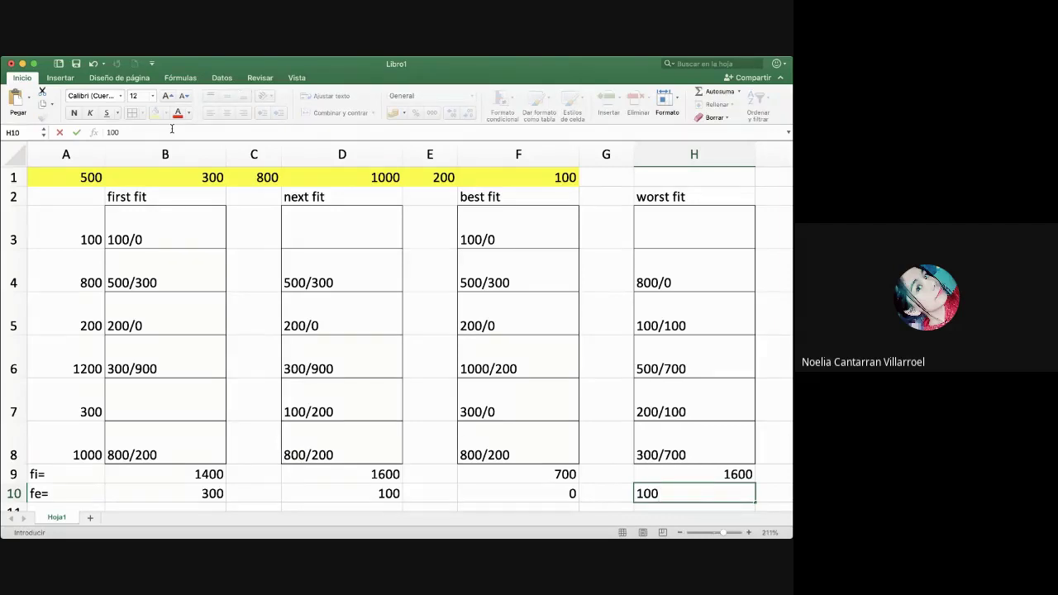
{"action": "type", "text": "/100"}
{"action": "key", "text": "Return"}
{"action": "key", "text": "Up"}
{"action": "type", "text": "100"}
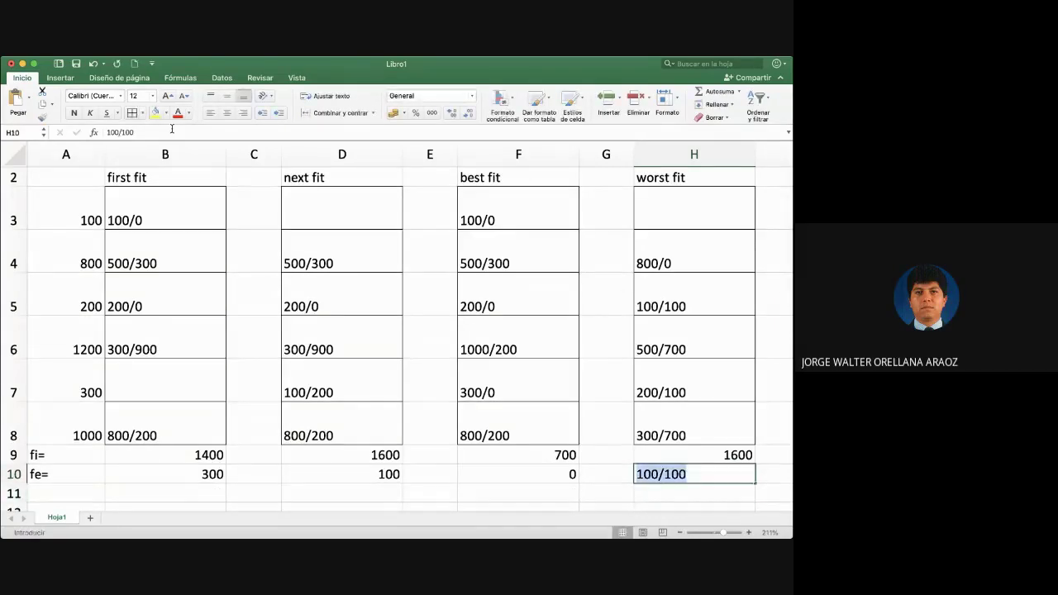
{"action": "key", "text": "Return"}
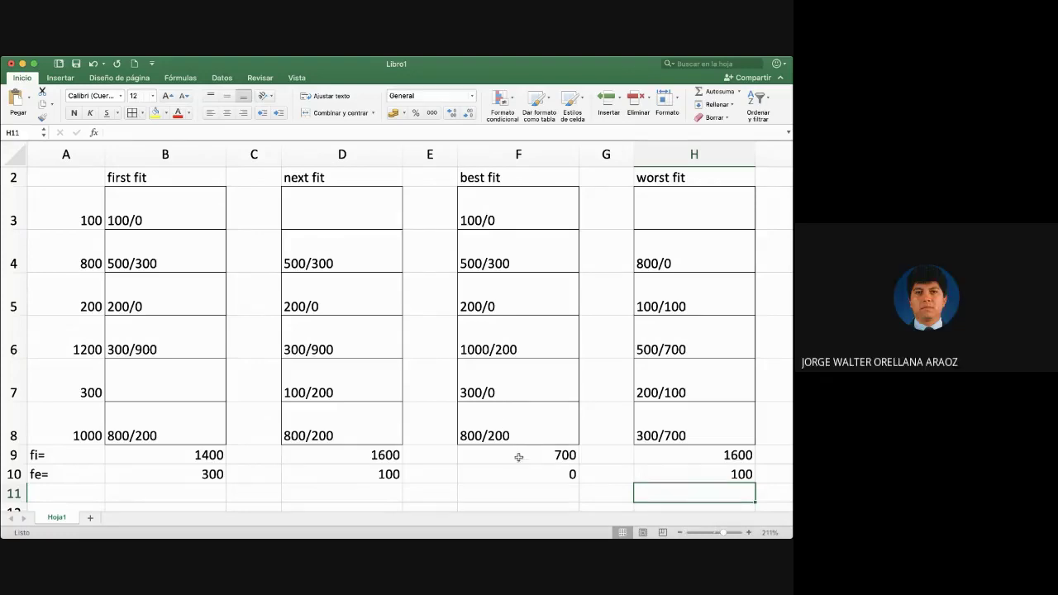
- Fill the best fit fragmentation totals in F9:F10 with yellow
{"action": "left_click_drag", "start_coordinate": [518, 457], "coordinate": [518, 472]}
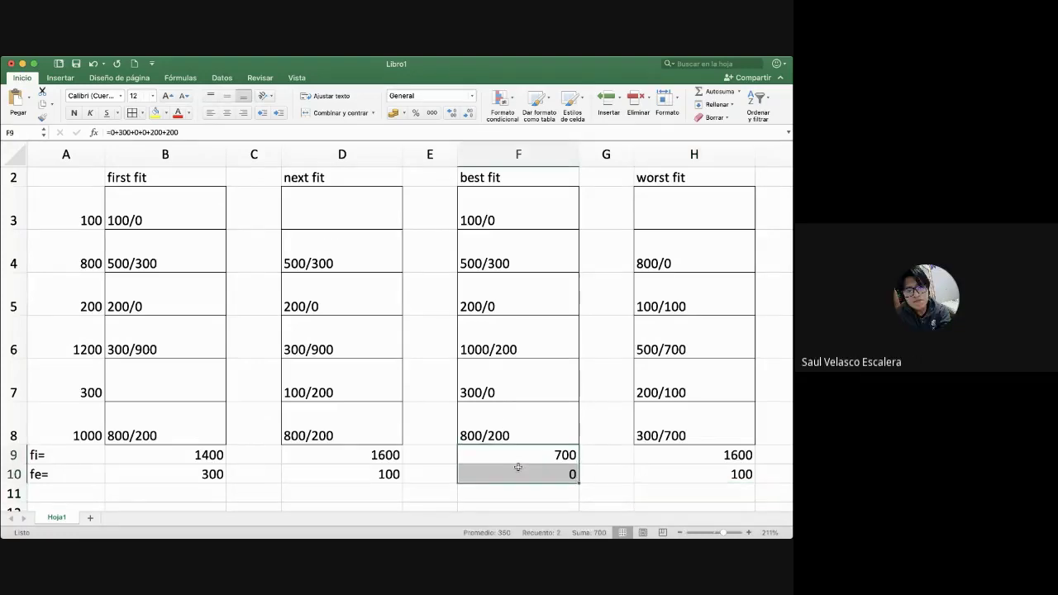
{"action": "left_click", "coordinate": [161, 117]}
{"action": "scroll", "coordinate": [403, 299], "scroll_direction": "up", "scroll_amount": 1}
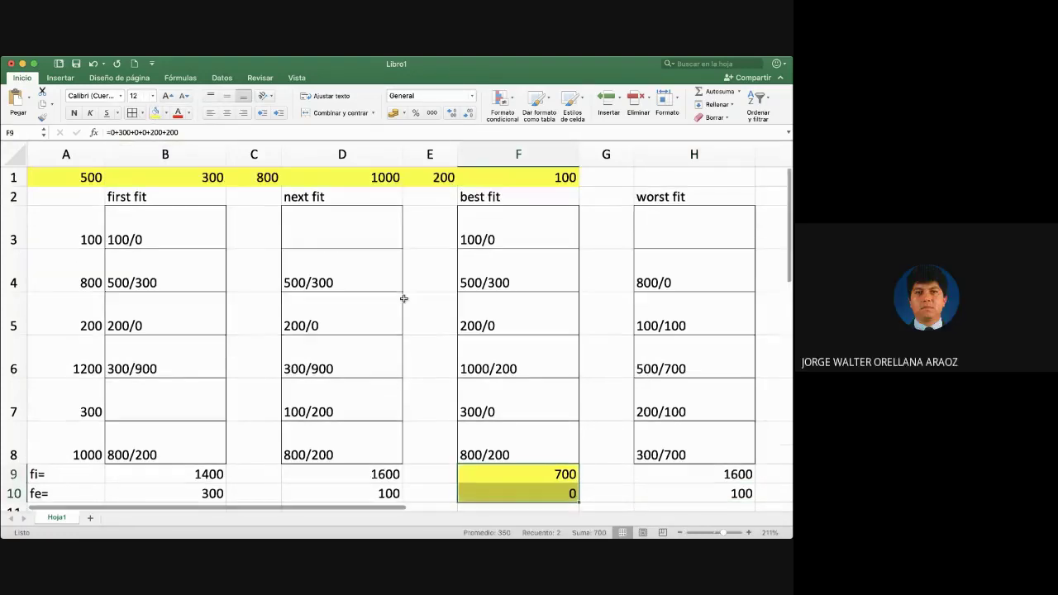